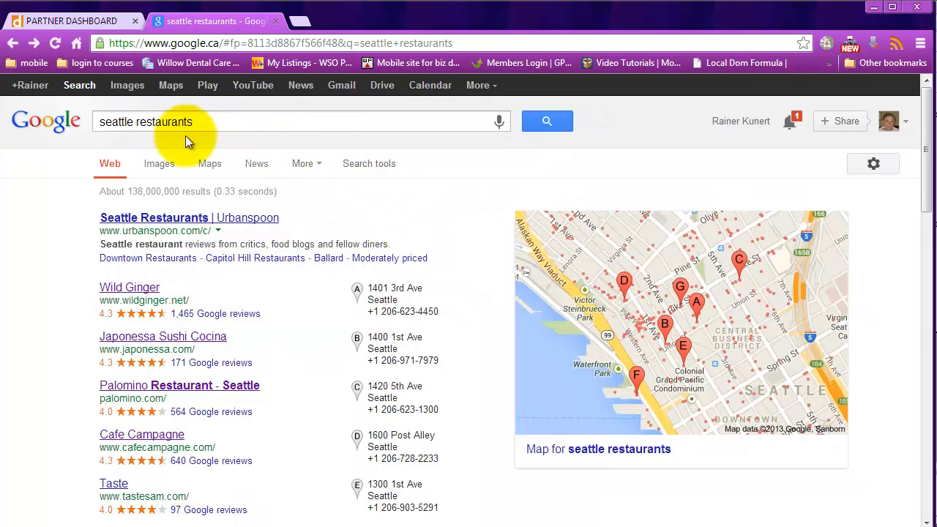
Browse the Seattle restaurant search results and open the Cafe Campagne website.
scroll(220, 219, "down", 1)
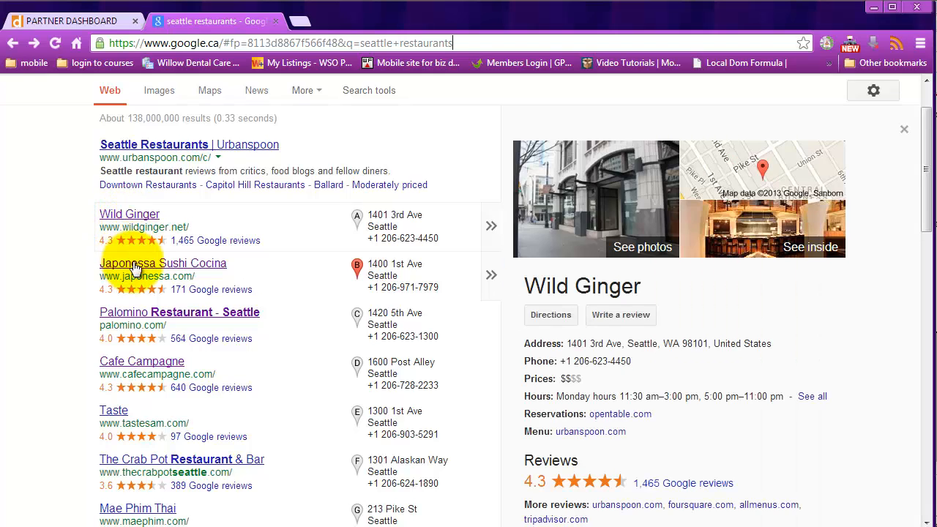
mouse_move(135, 268)
mouse_move(145, 322)
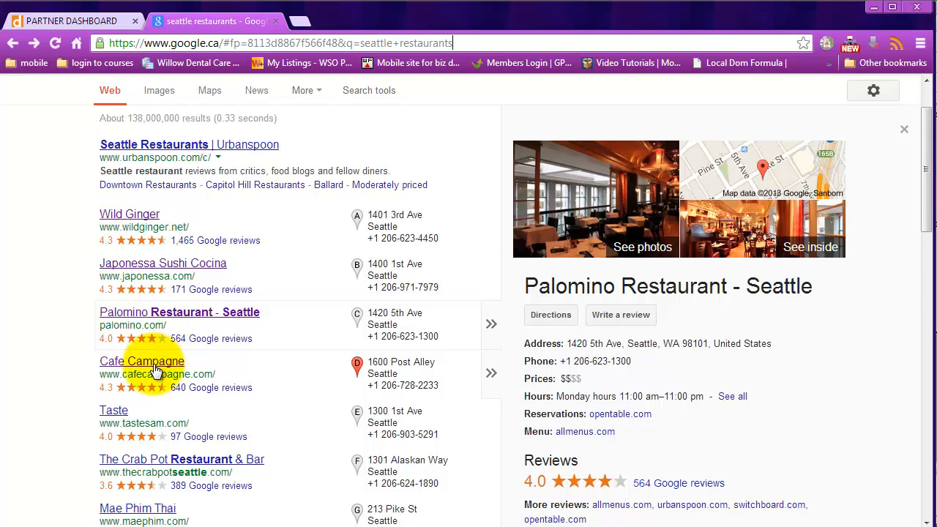
mouse_move(182, 369)
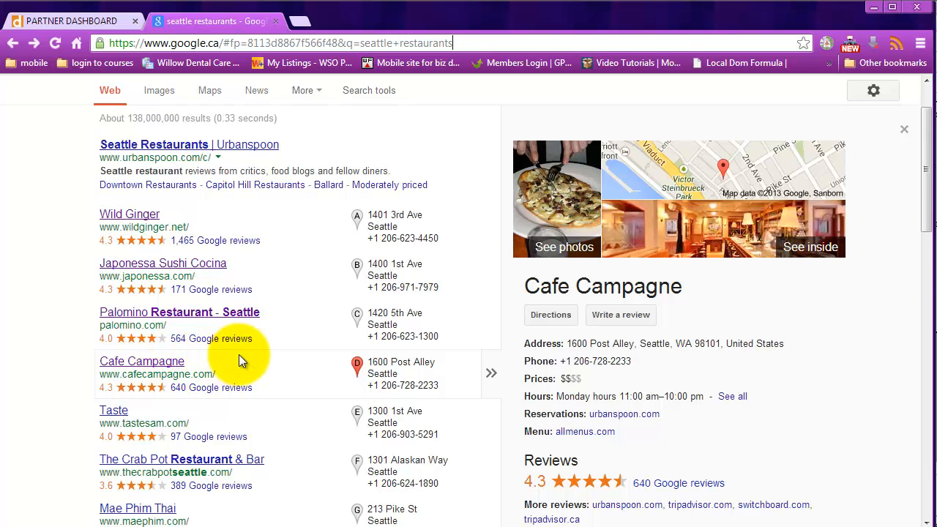
scroll(239, 354, "down", 1)
mouse_move(128, 294)
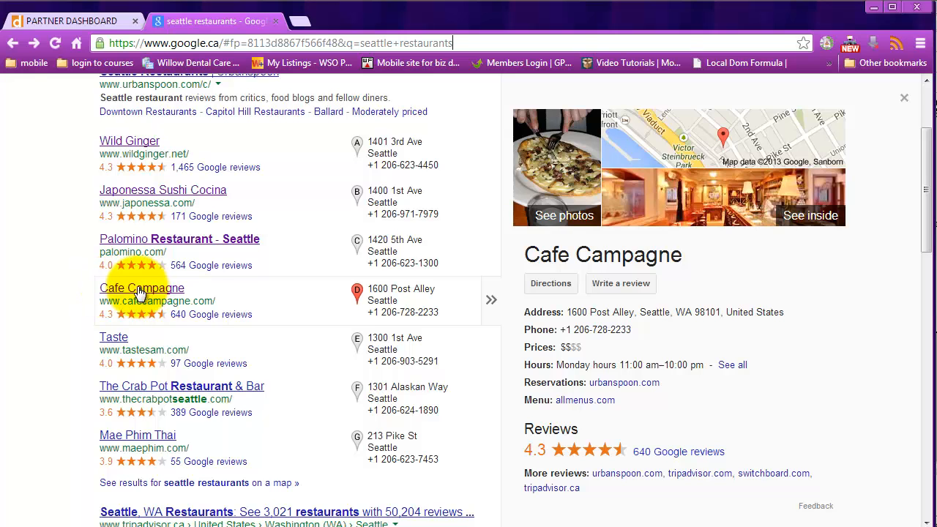
left_click(142, 290)
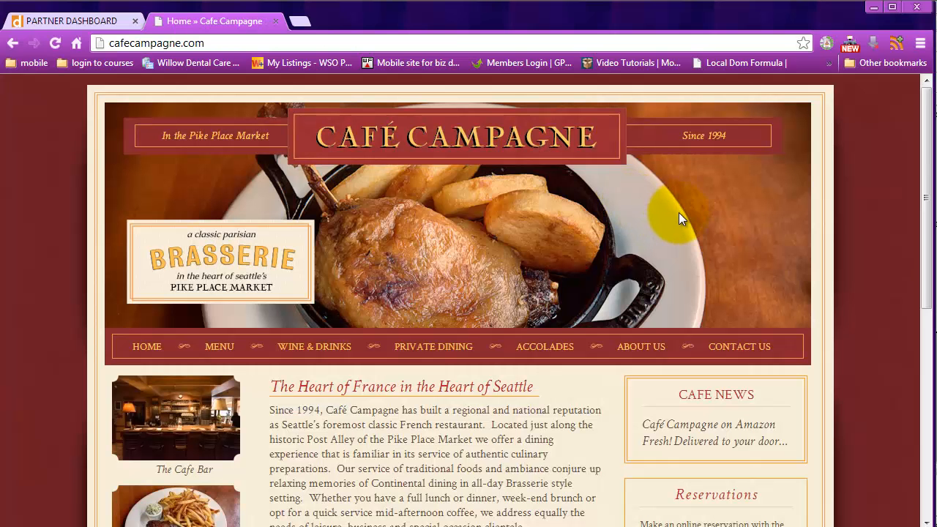
Look over the Cafe Campagne home page and copy its web address.
scroll(678, 212, "down", 2)
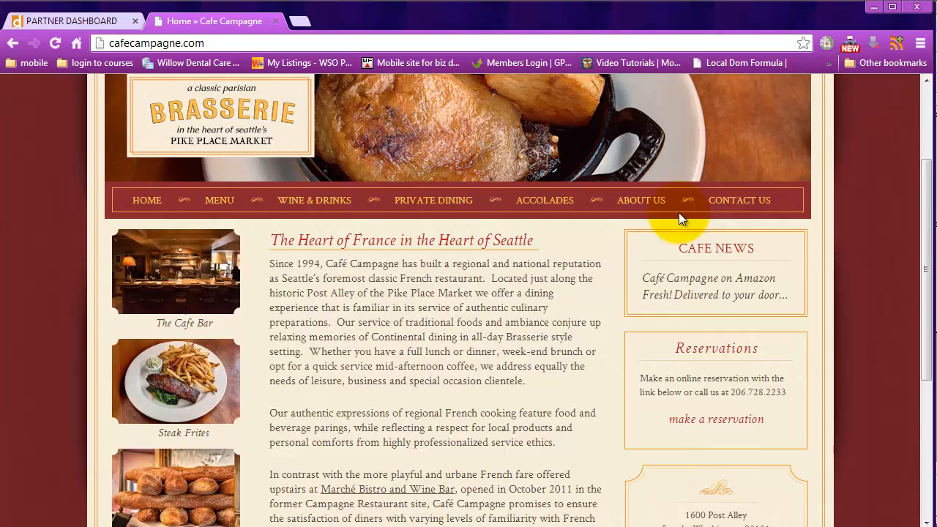
scroll(678, 212, "up", 2)
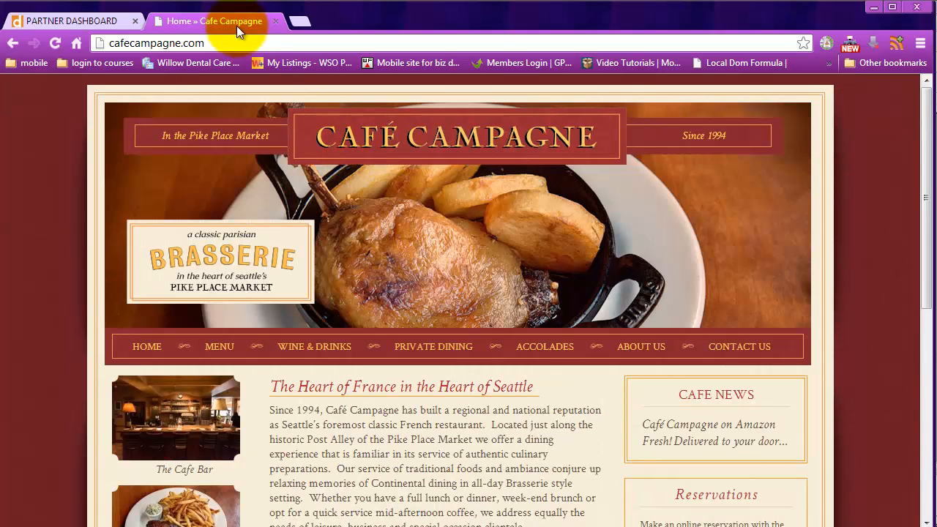
left_click_drag(212, 39, 89, 43)
right_click(132, 38)
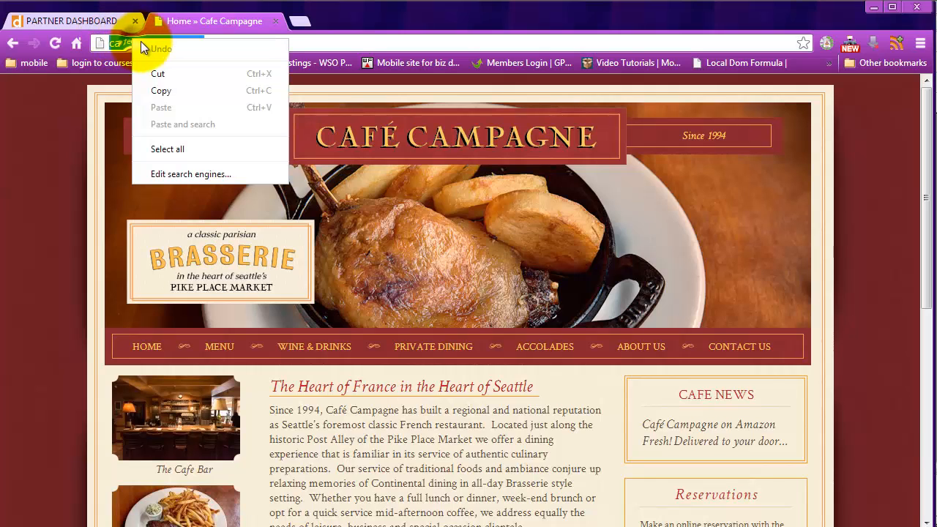
left_click(166, 93)
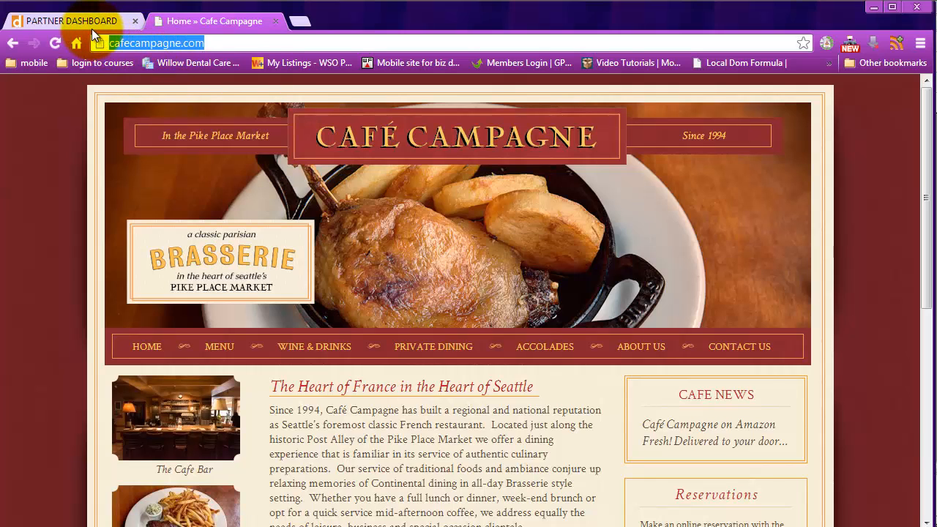
left_click(86, 21)
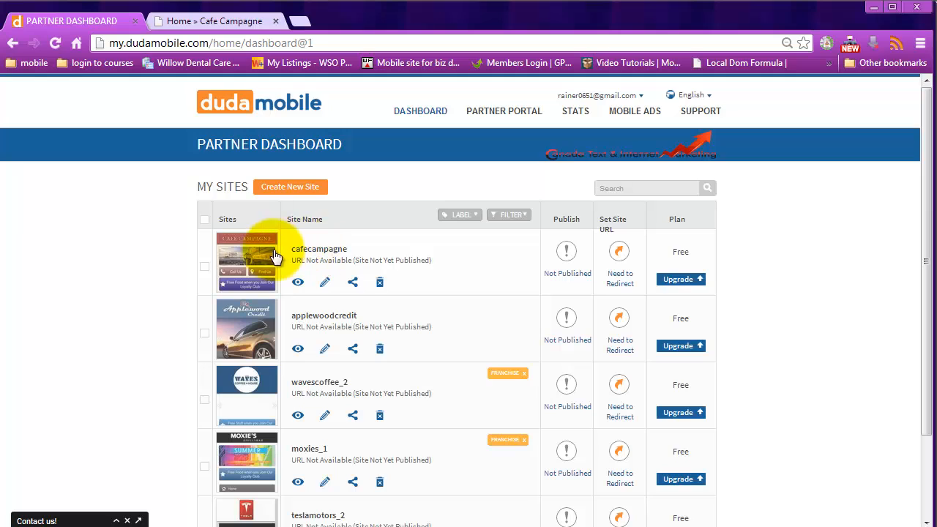
left_click(286, 188)
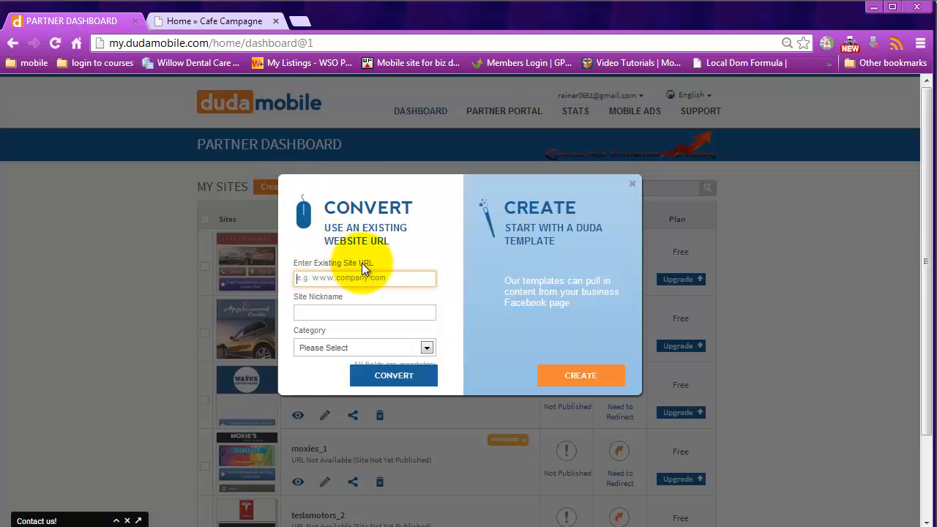
key("ctrl+v")
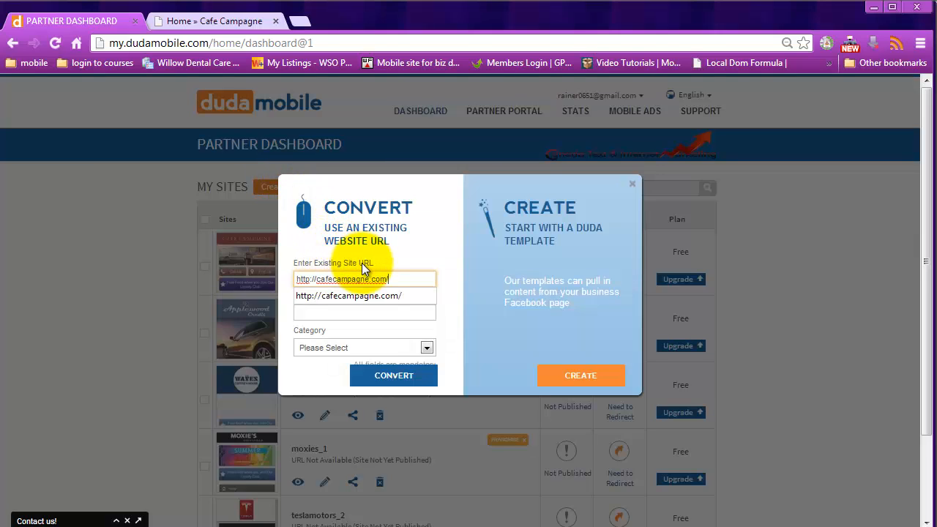
left_click(398, 296)
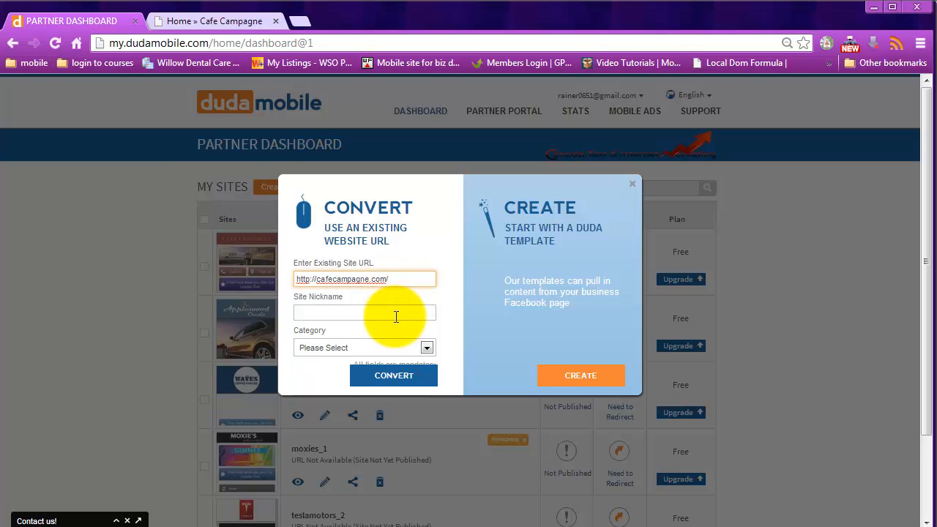
Give the site the nickname cafecampagne_1 and the category Restaurant, and convert it to a mobile site.
left_click(395, 316)
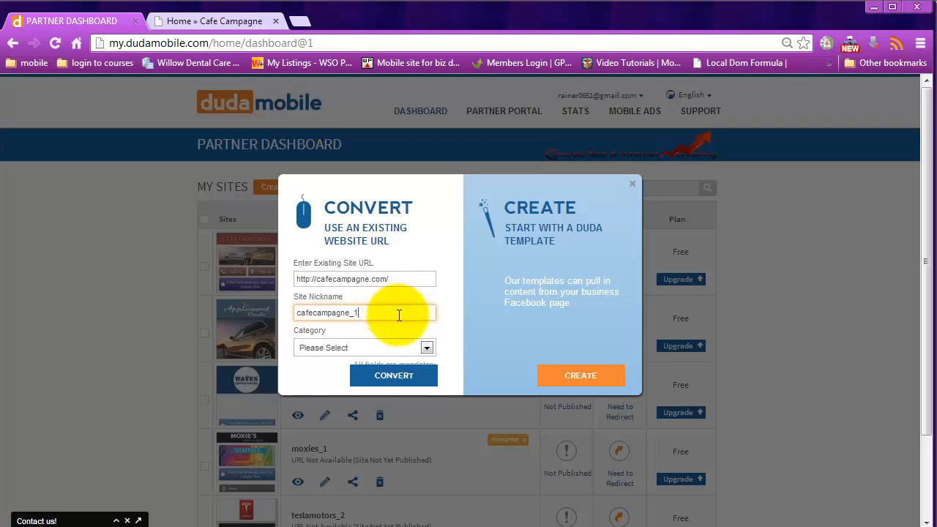
left_click(419, 347)
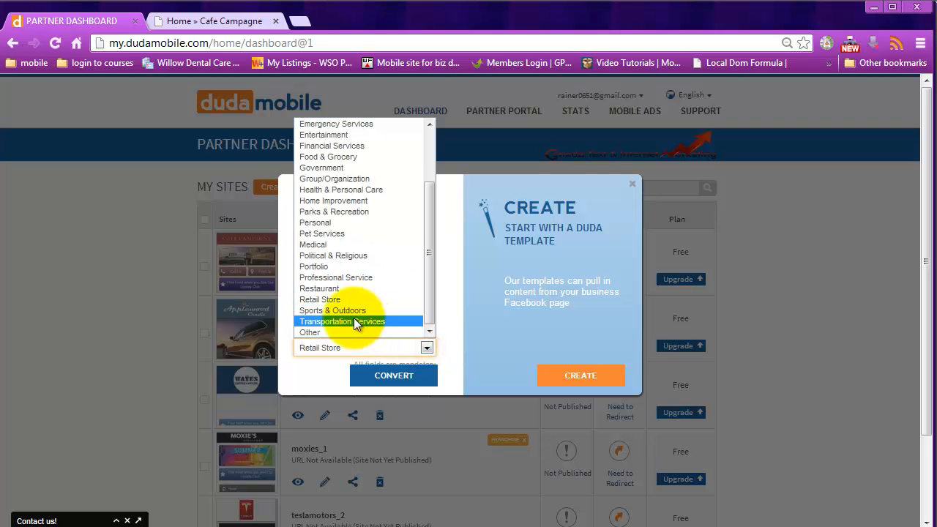
left_click(319, 289)
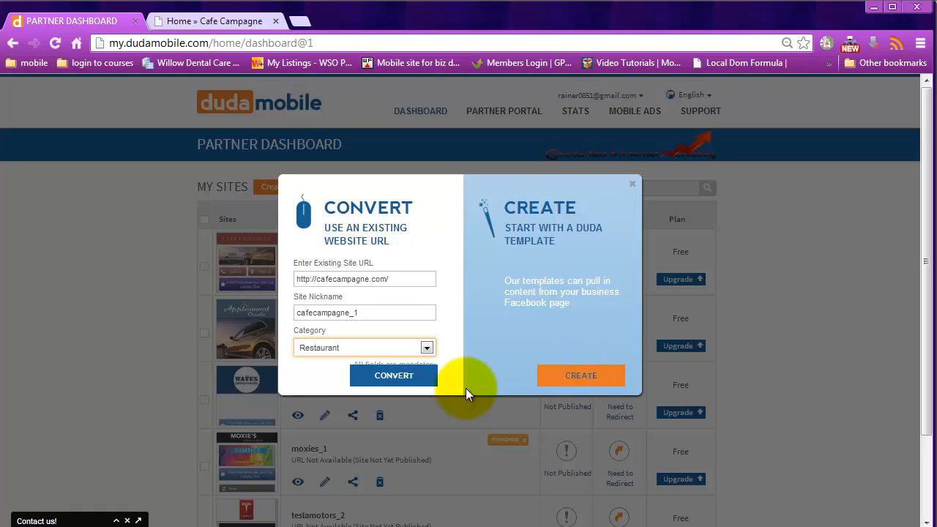
left_click(393, 377)
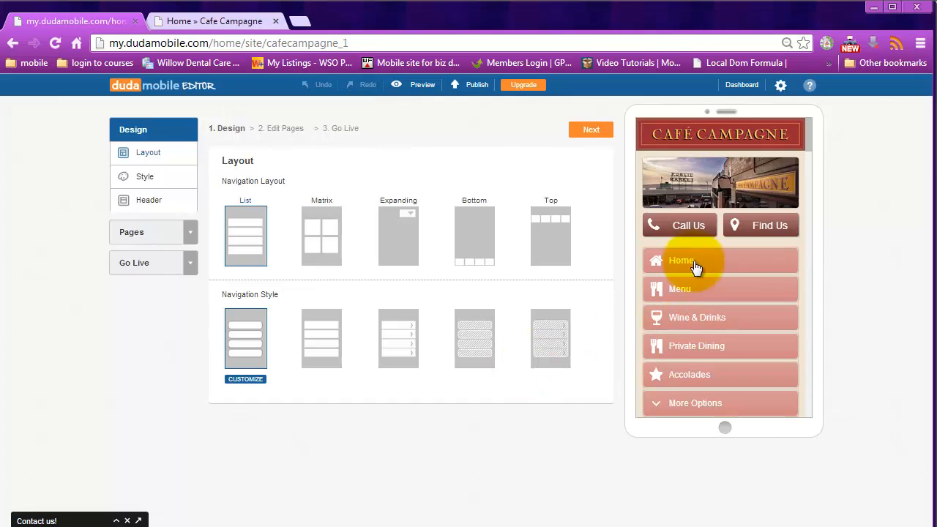
Preview the converted mobile site on an iPhone, check its Menu page, and close the preview.
left_click(422, 84)
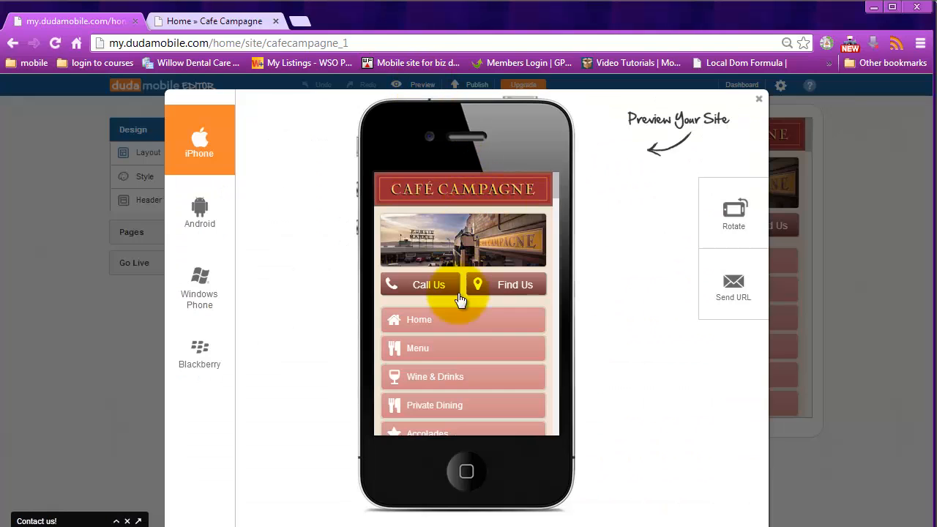
left_click(425, 349)
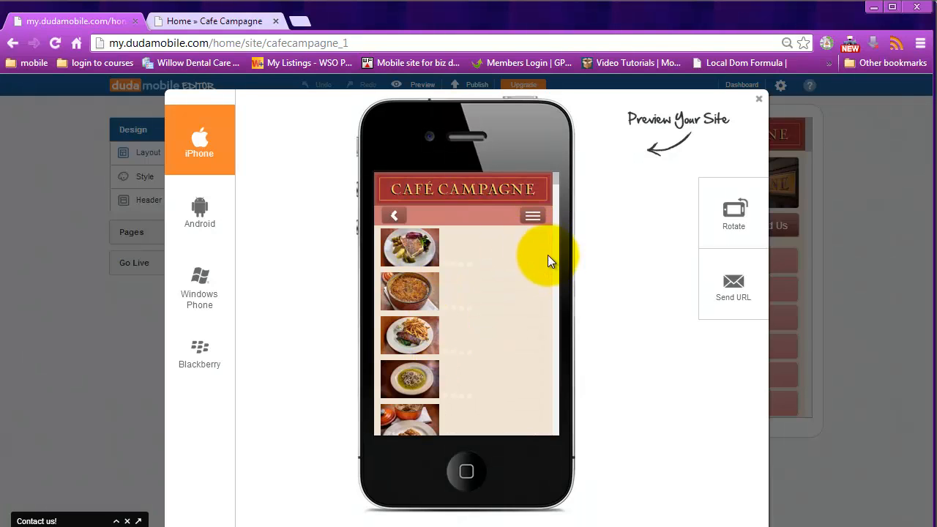
mouse_move(556, 181)
left_mouse_down()
mouse_move(558, 231)
mouse_move(555, 174)
left_mouse_up()
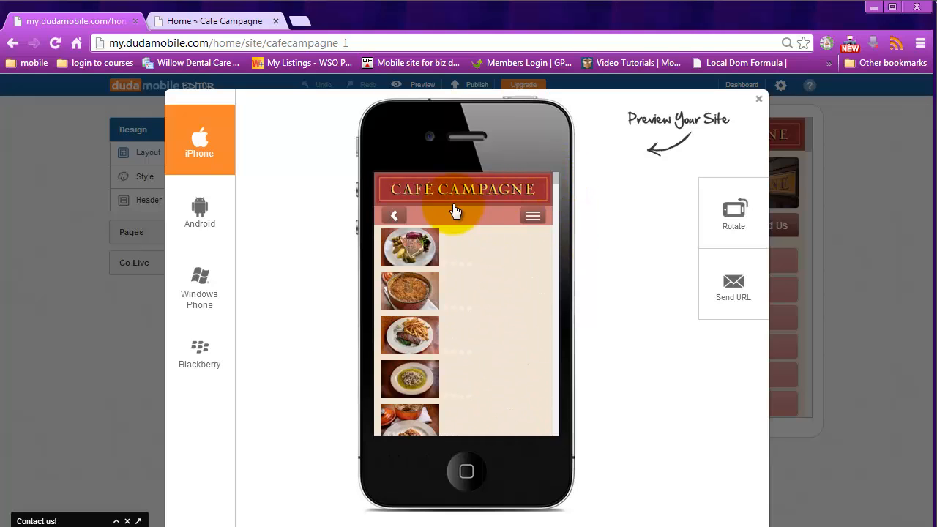
left_click(394, 215)
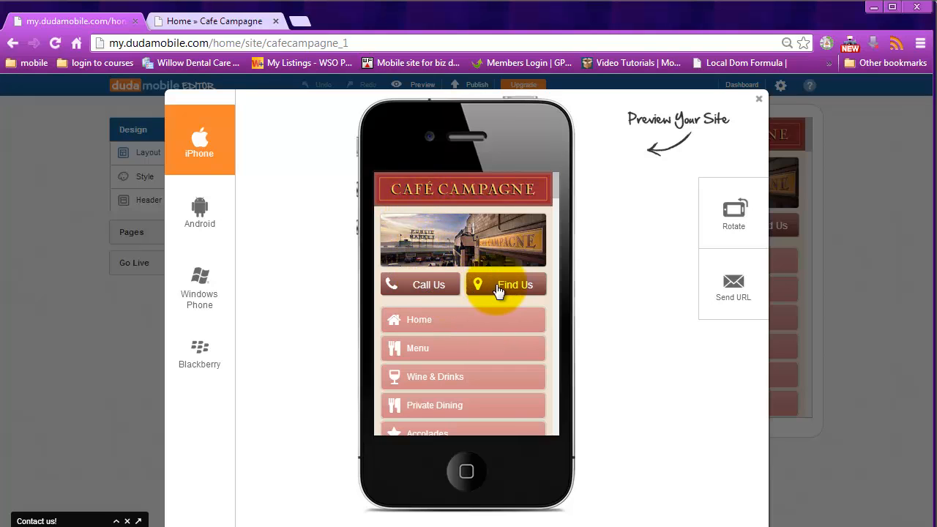
left_click(758, 99)
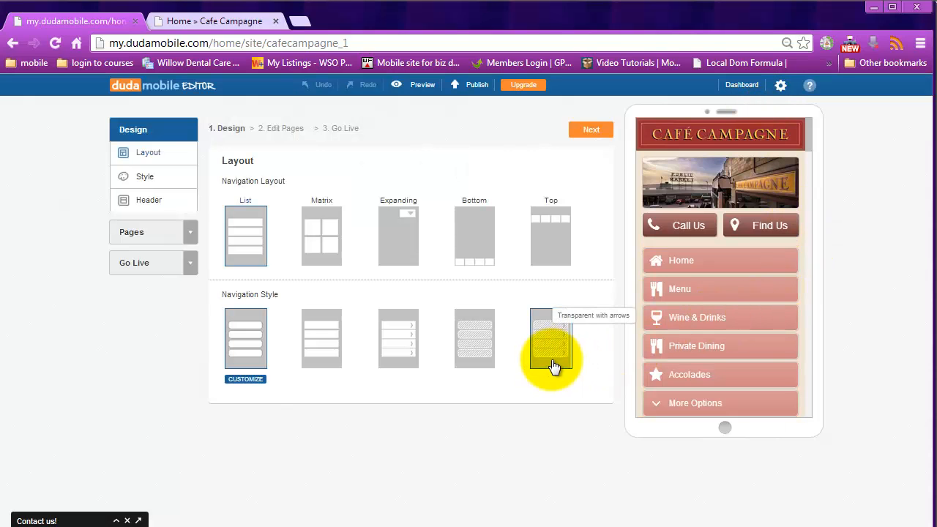
Add an action button to the Home page below the Call Us and Find Us buttons.
left_click(137, 231)
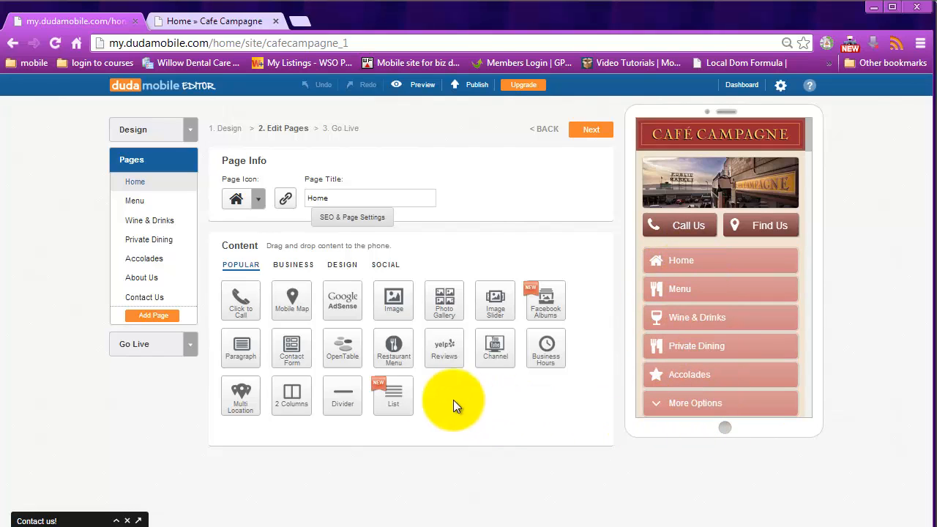
left_click(344, 268)
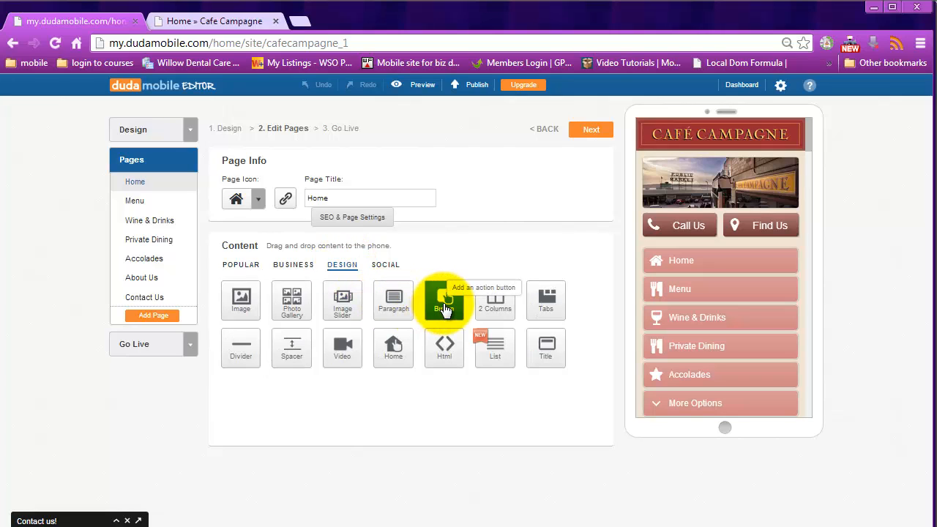
left_click_drag(444, 309, 688, 241)
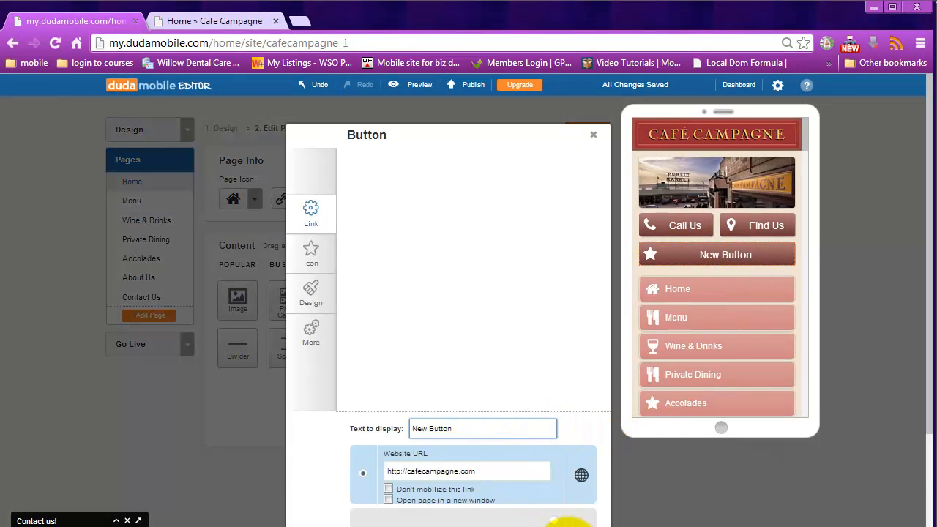
Set the new button's display text to "Free Food when you Join Our Loyalty Club", copied from loyalty_menu.txt in Notepad.
left_click(568, 526)
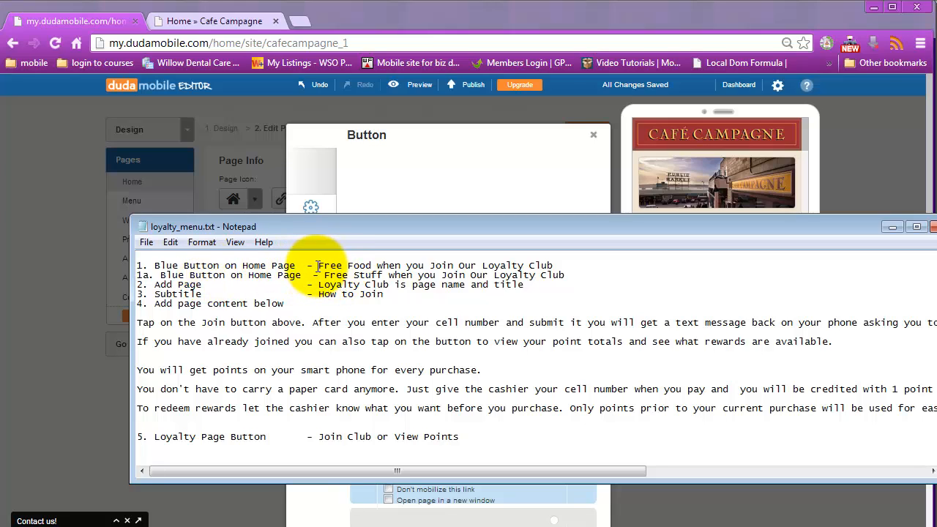
left_click_drag(317, 266, 553, 264)
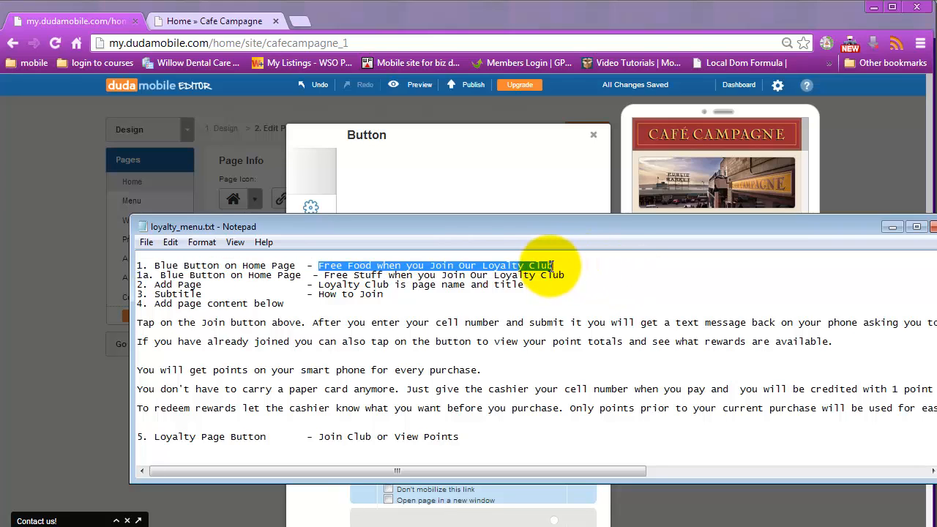
right_click(545, 267)
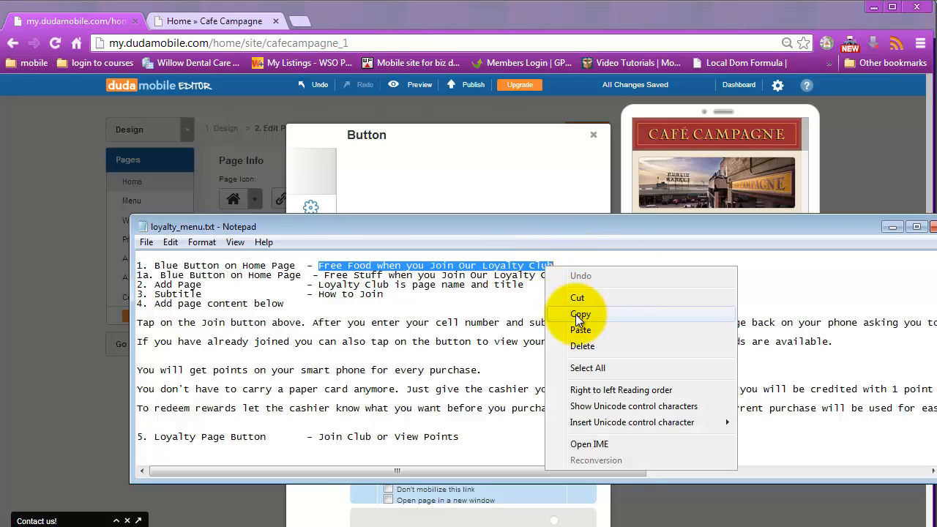
left_click(575, 314)
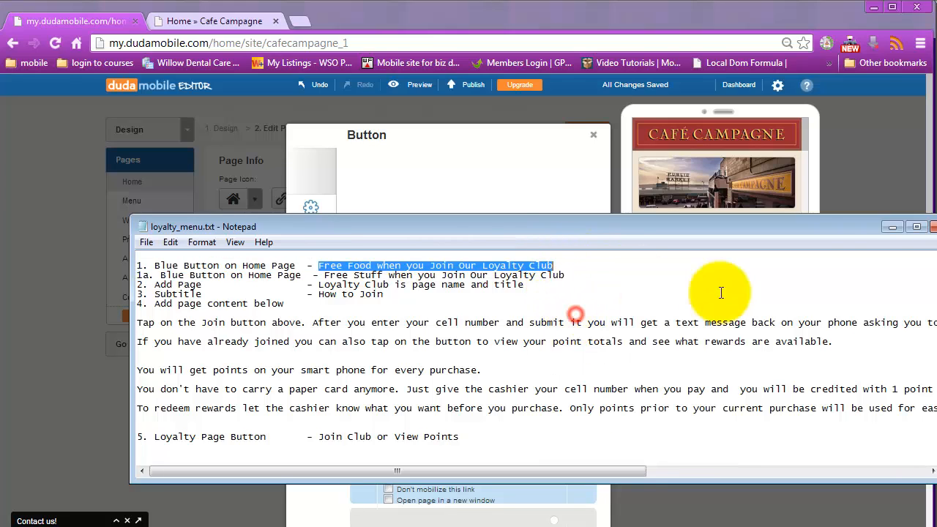
left_click(894, 228)
left_click_drag(480, 428, 364, 421)
key("ctrl+v")
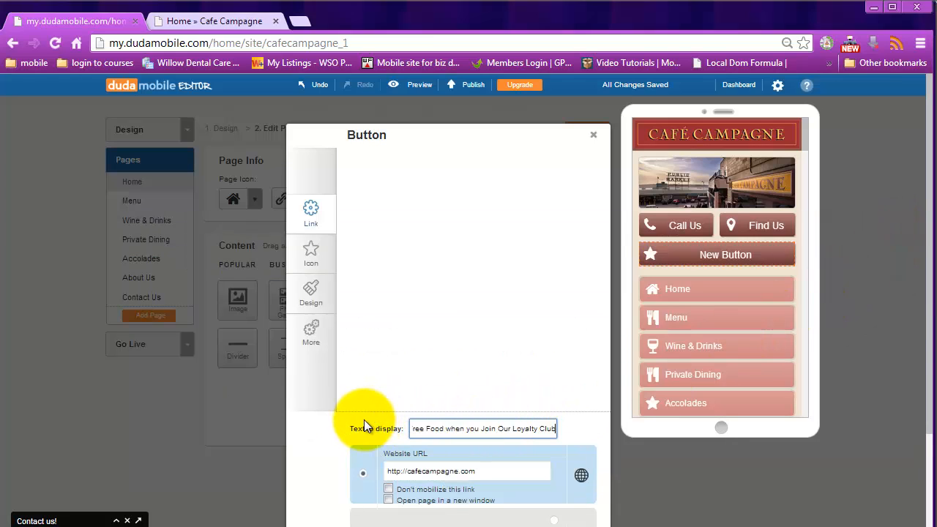
Replace the button's website URL with the canadatextmarketing.ca loyalty link copied from loyalty_menu.txt in Notepad.
left_click(479, 471)
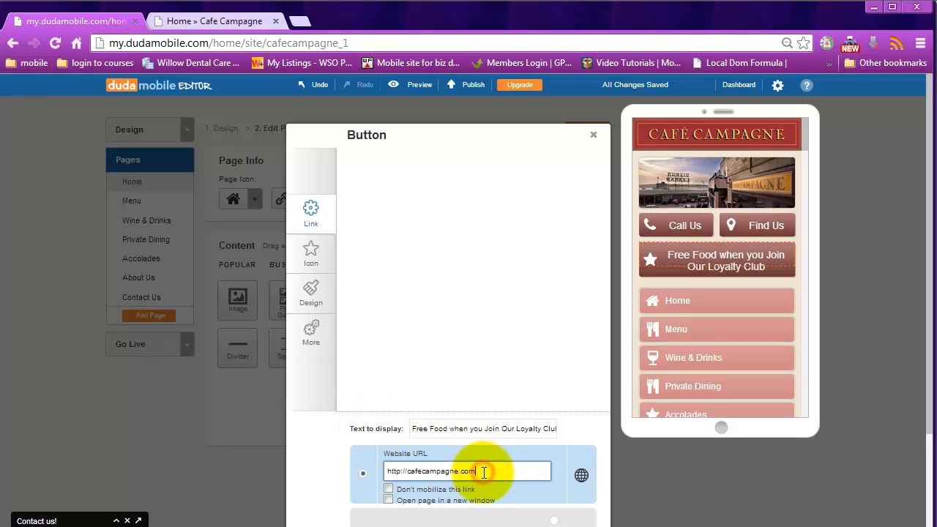
left_click_drag(483, 471, 385, 470)
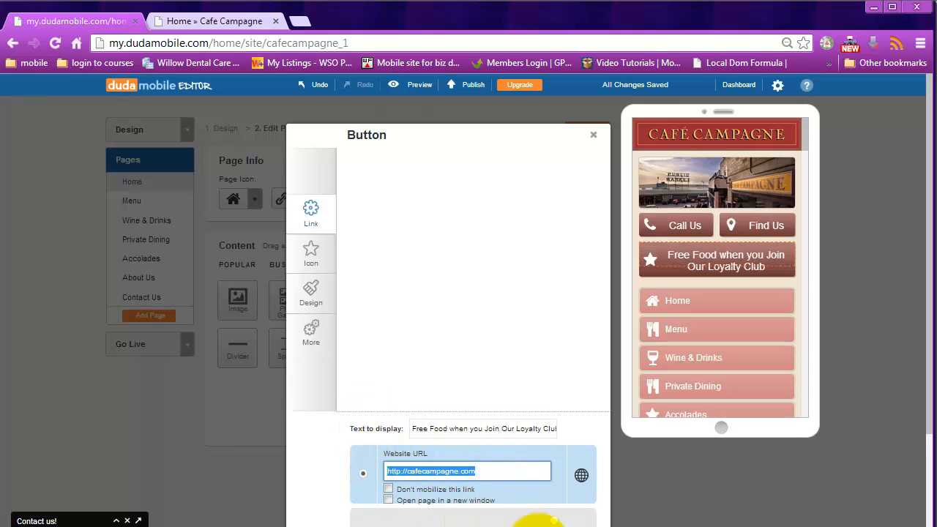
left_click(555, 526)
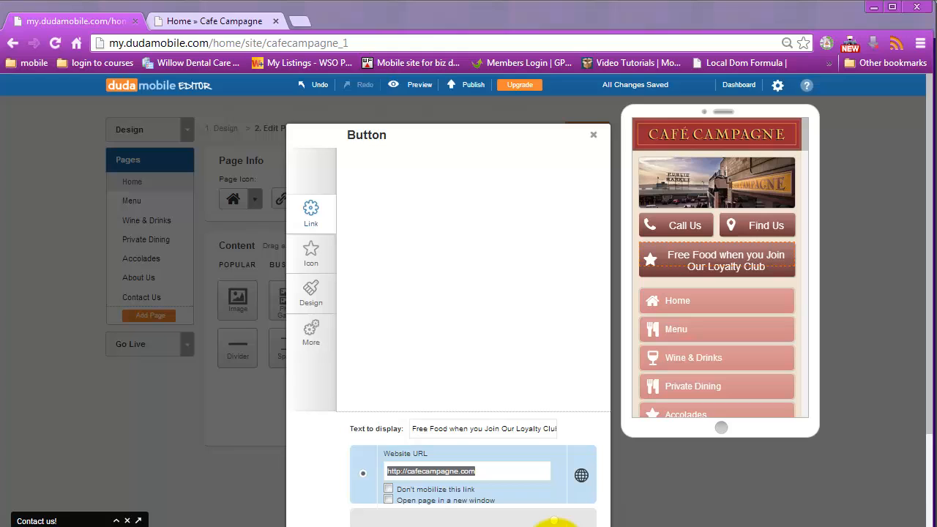
left_click(510, 517)
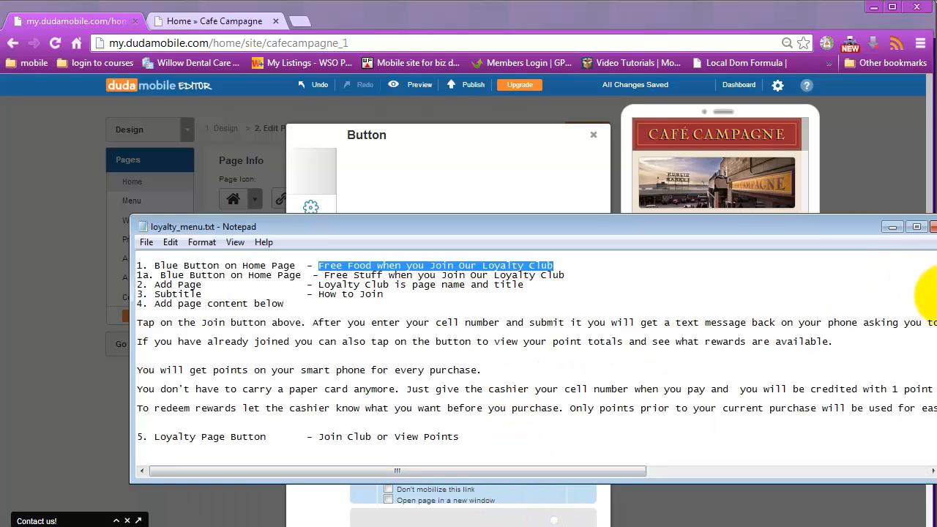
scroll(929, 315, "down", 3)
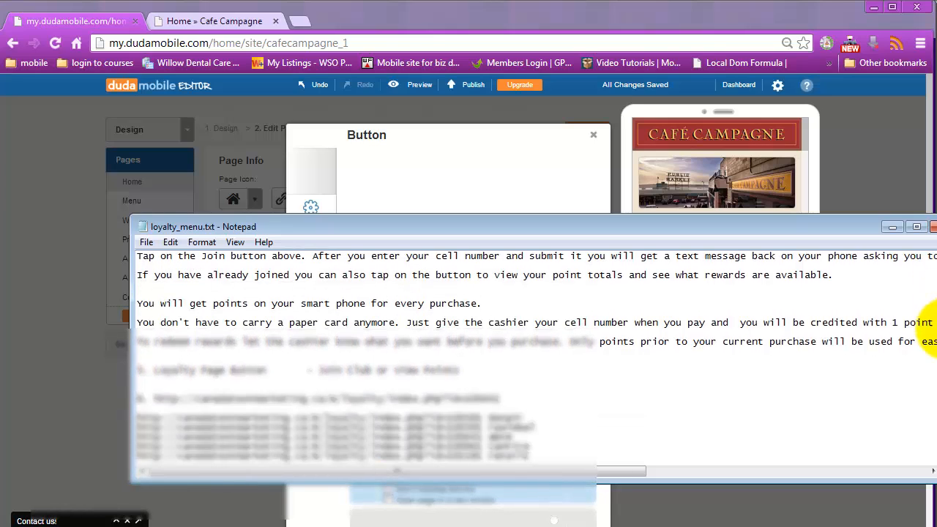
scroll(929, 322, "down", 1)
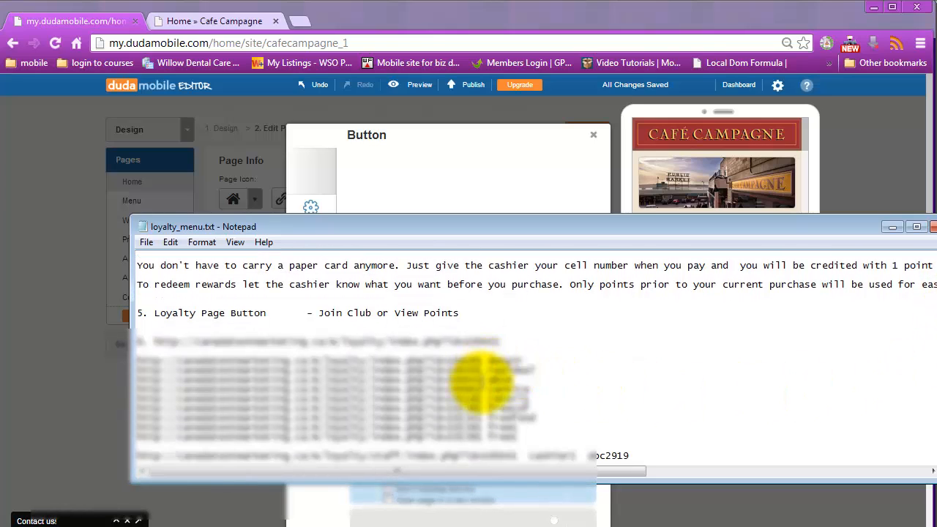
left_click_drag(481, 379, 135, 378)
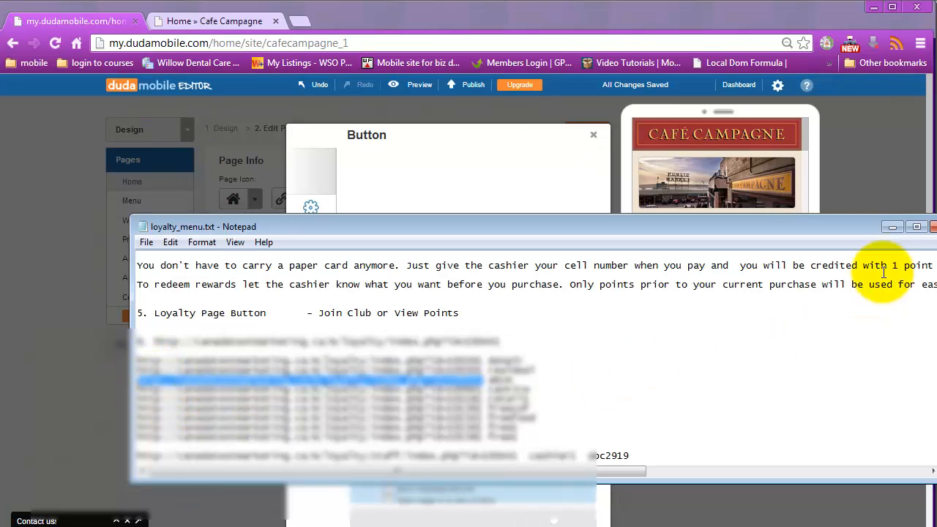
left_click(892, 226)
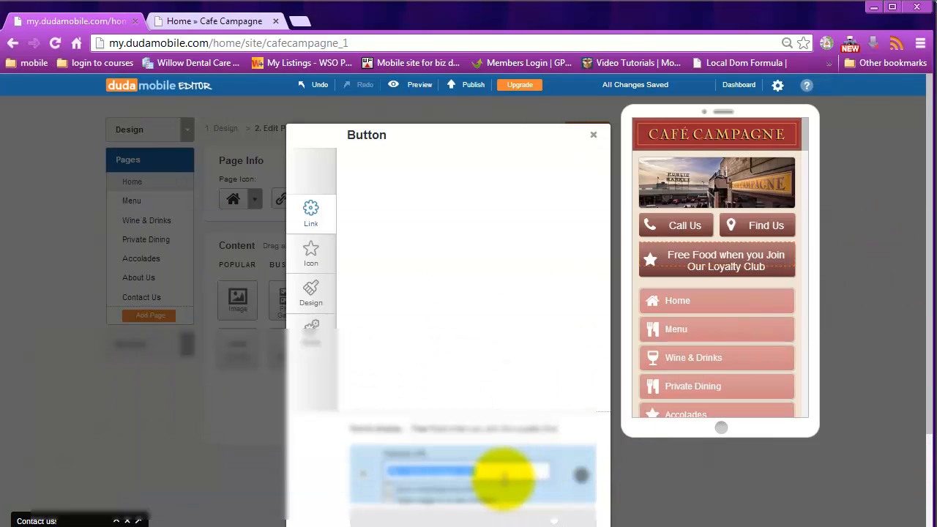
key("ctrl+v")
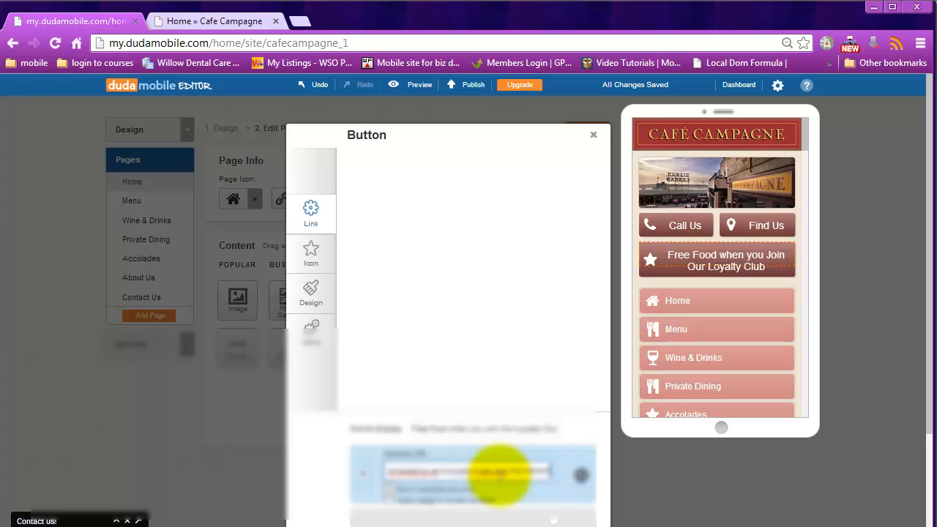
Set the loyalty button's link to not be mobilized and save the button settings.
left_click(389, 488)
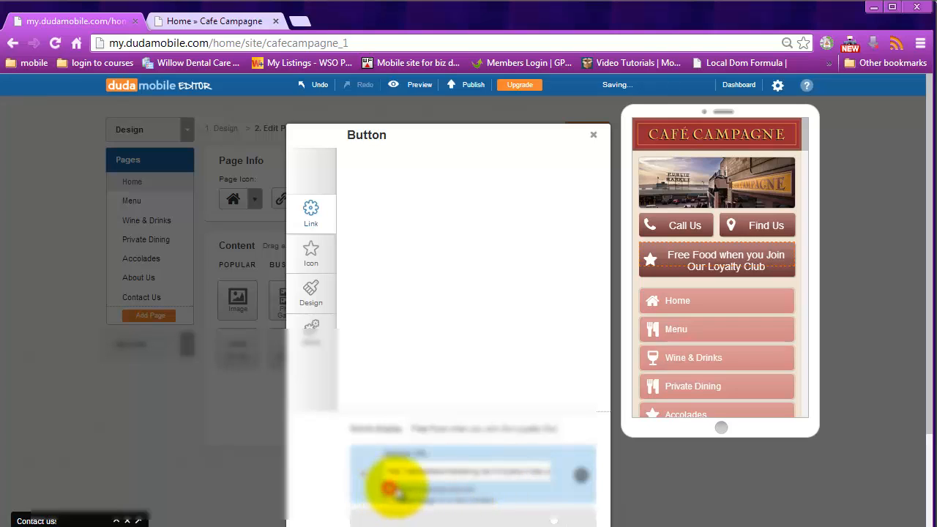
scroll(517, 366, "down", 2)
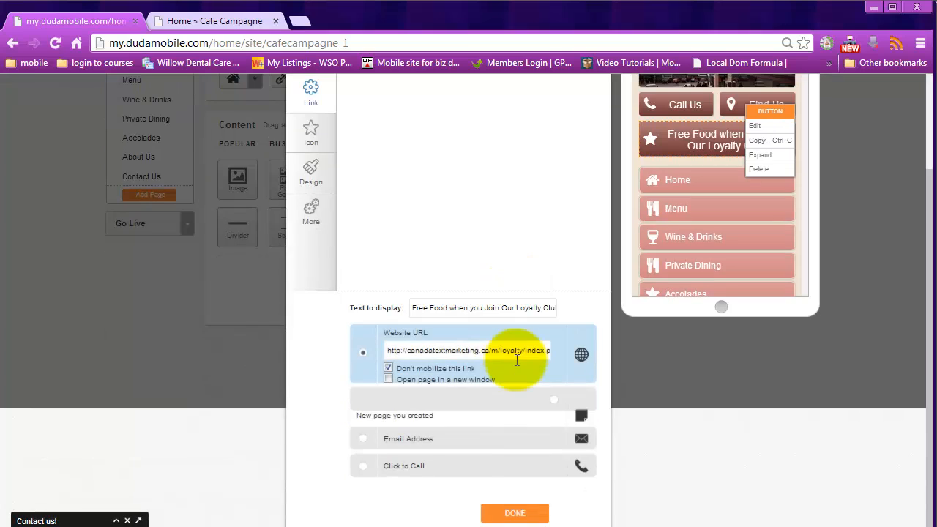
left_click(523, 512)
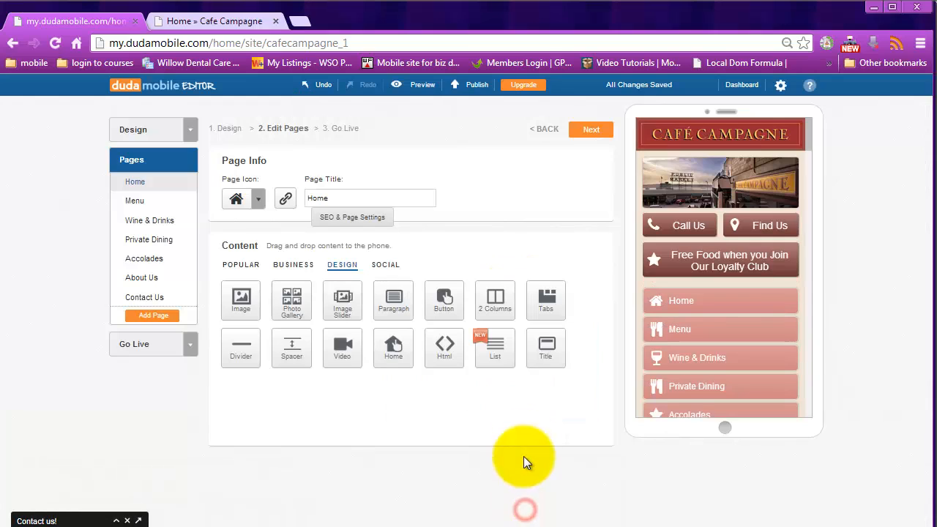
Change the loyalty button's background to the custom blue color #465196.
left_click(709, 258)
left_click(726, 249)
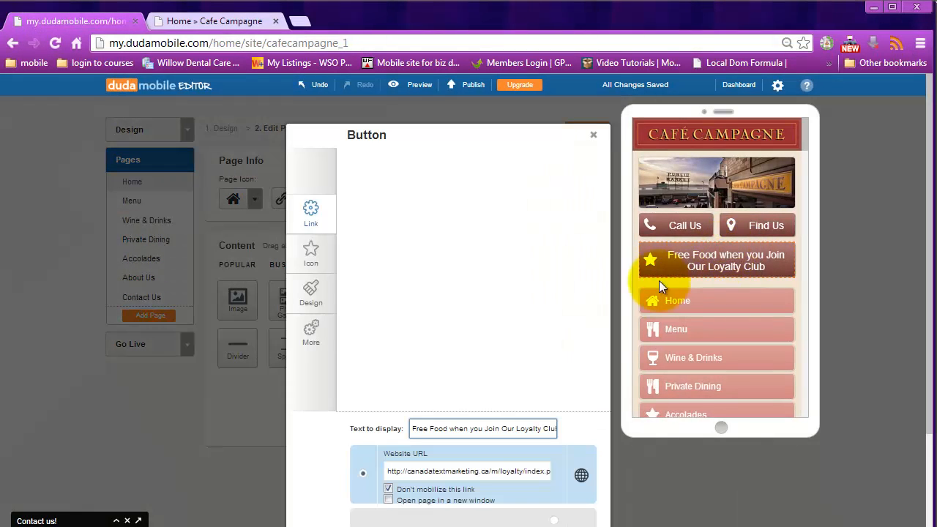
left_click(311, 293)
scroll(472, 263, "down", 3)
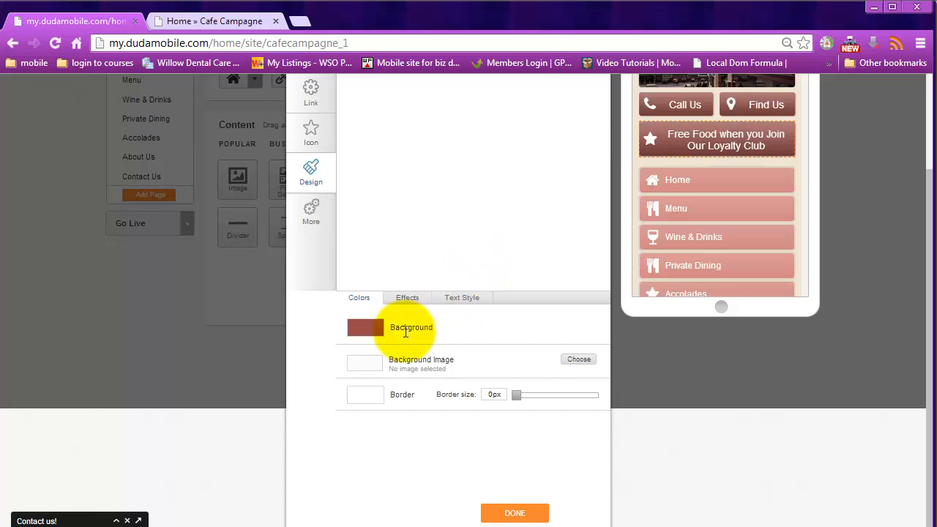
left_click(373, 334)
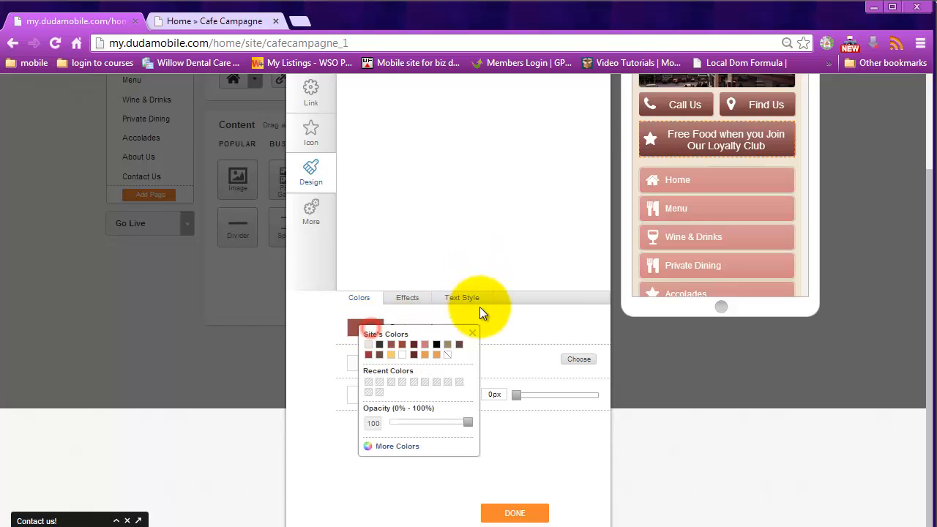
left_click(396, 448)
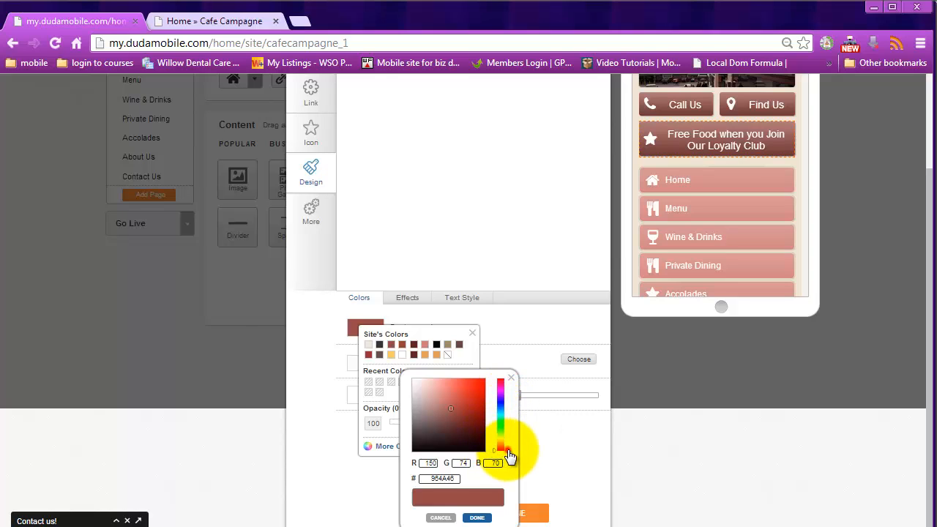
left_click_drag(507, 443, 508, 403)
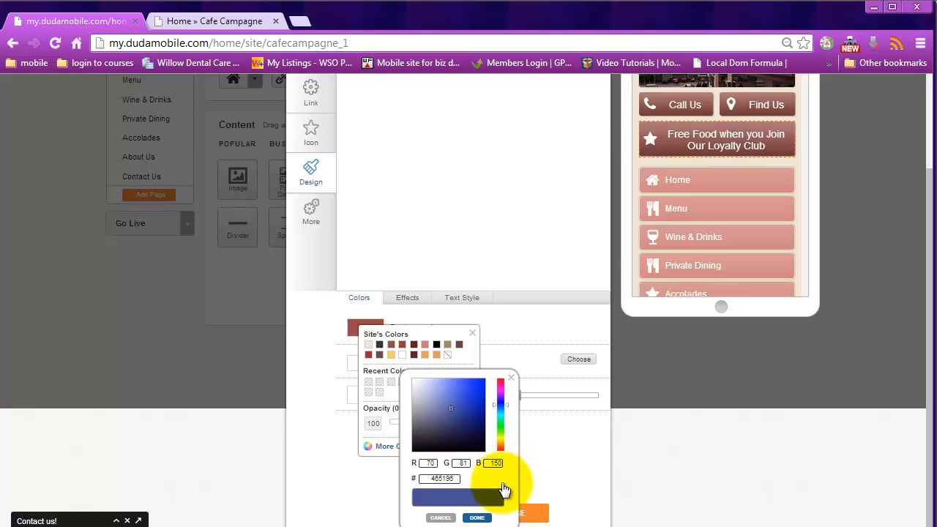
left_click(477, 517)
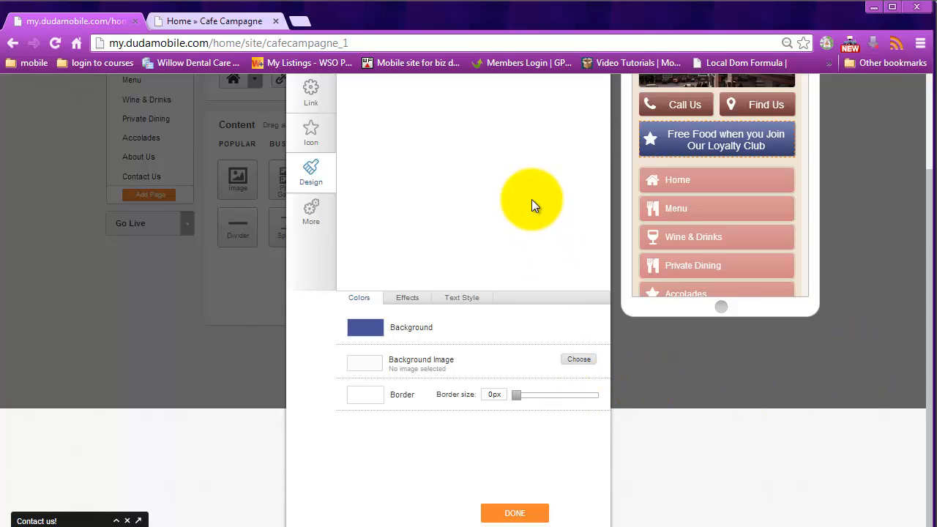
Preview the site on an iPhone, open the loyalty button's link, and submit the customer's mobile number.
scroll(532, 199, "up", 1)
scroll(531, 199, "up", 1)
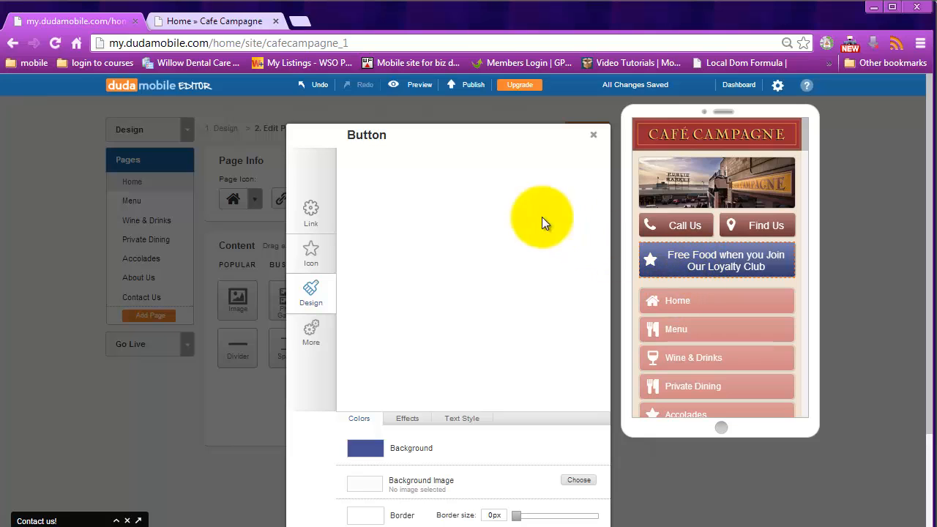
left_click(414, 85)
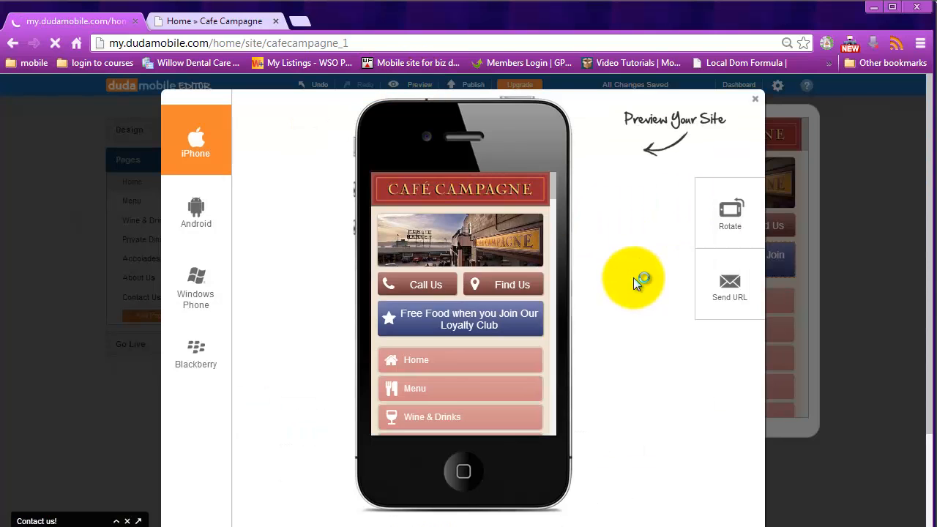
left_click(454, 313)
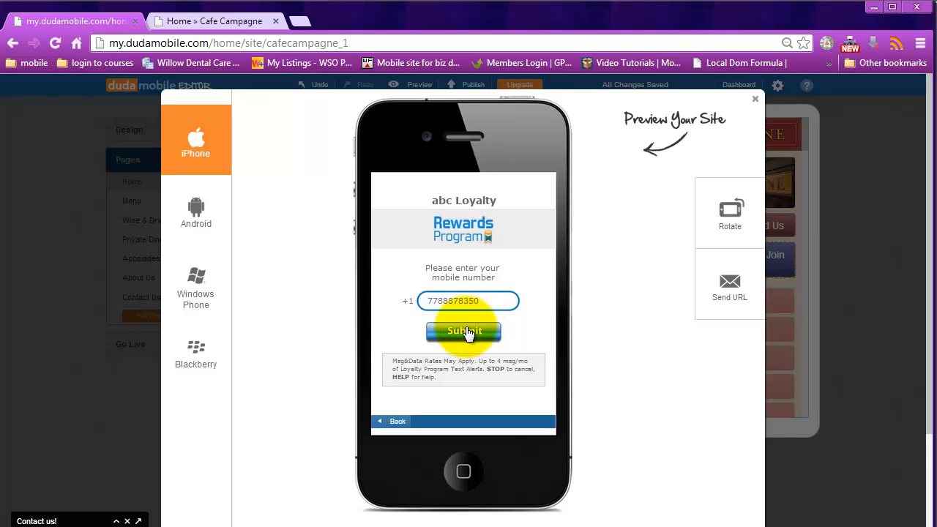
left_click(474, 331)
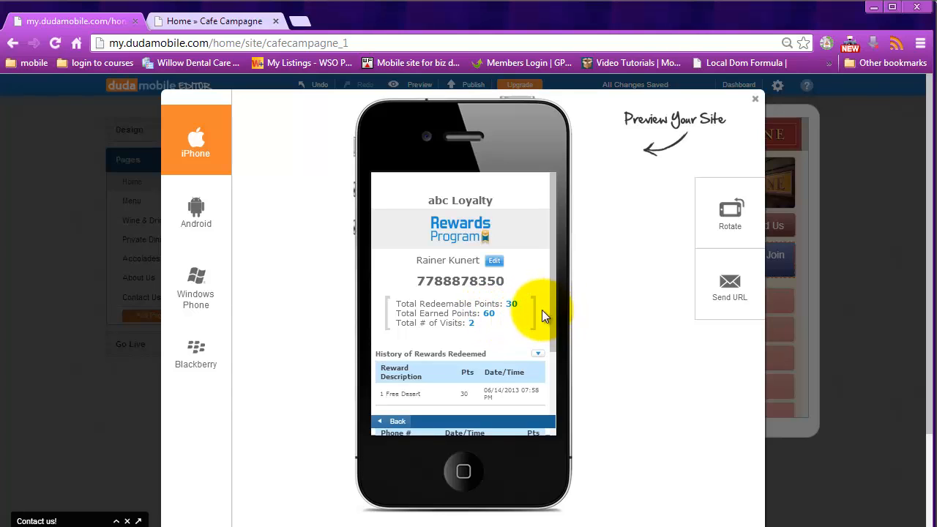
Review the customer's loyalty points, rewards redeemed and points history, and return to the home page in the preview.
left_click_drag(534, 312, 553, 360)
left_click(521, 232)
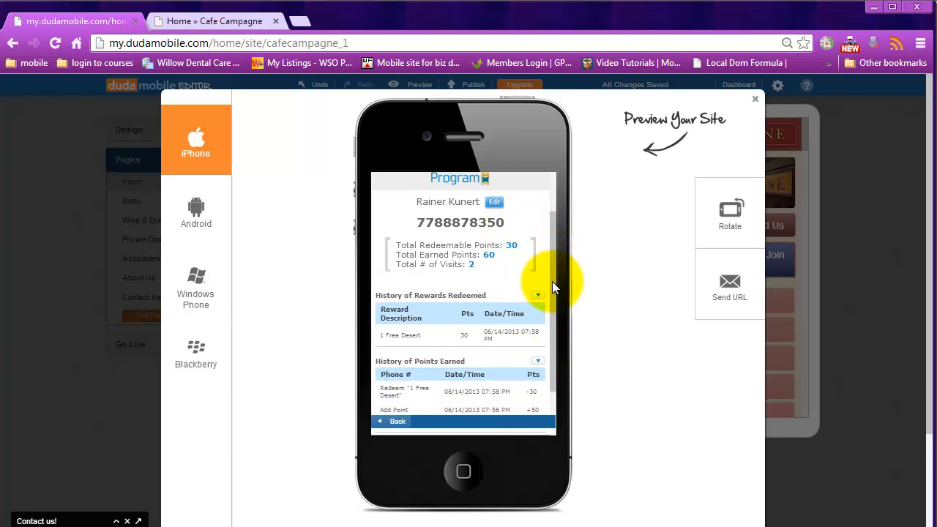
left_click_drag(552, 281, 552, 346)
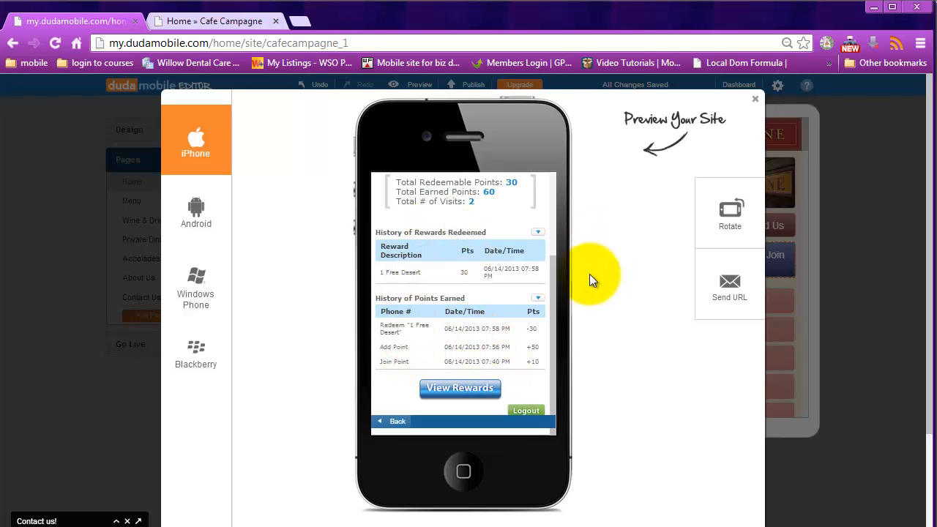
left_click_drag(553, 311, 554, 224)
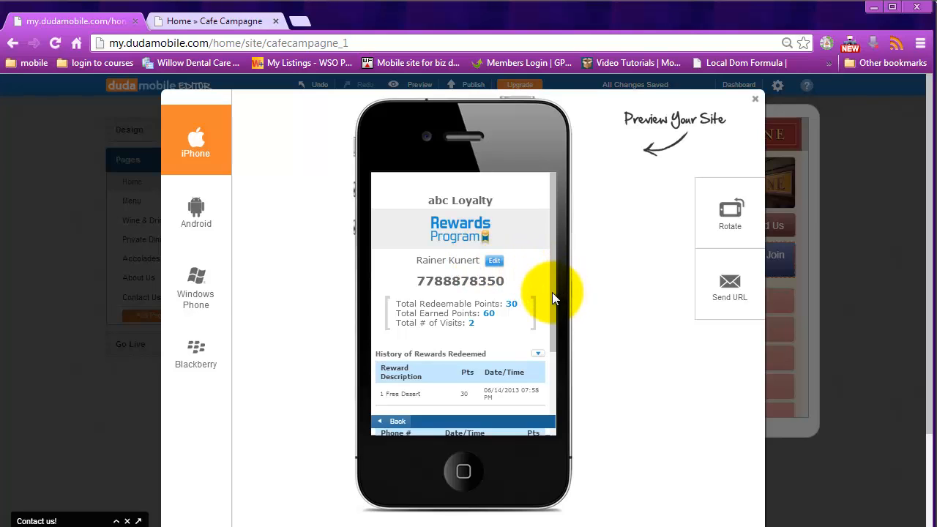
mouse_move(553, 291)
left_mouse_down()
mouse_move(550, 379)
mouse_move(551, 296)
left_mouse_up()
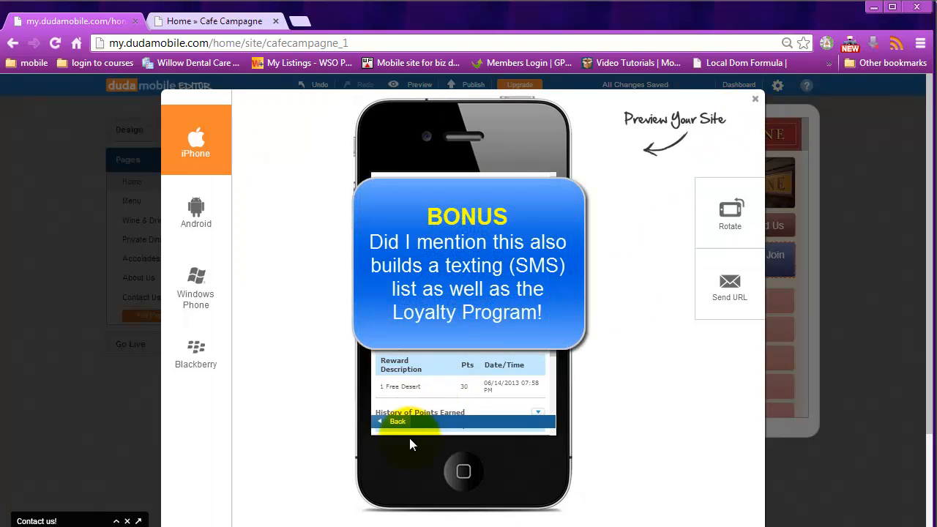
left_click(395, 420)
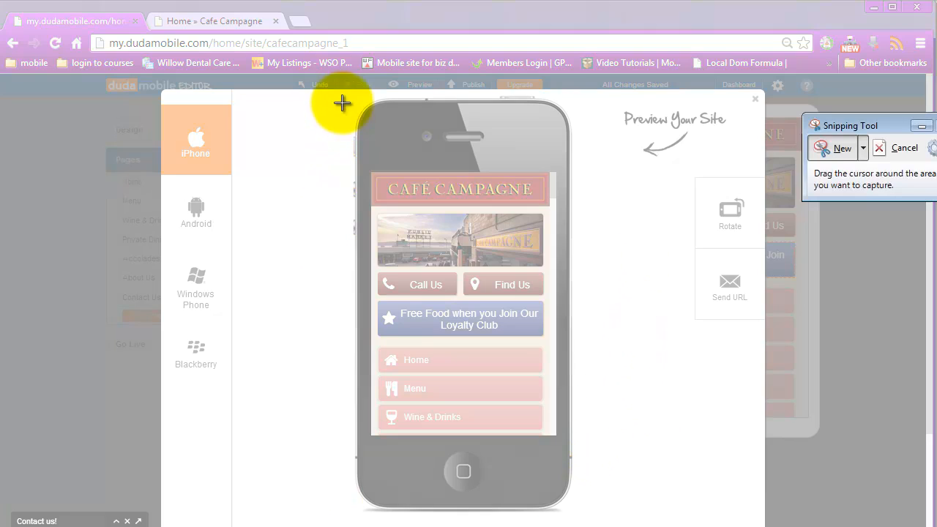
Capture the iPhone preview with Snipping Tool and close the snip without saving it.
left_click_drag(348, 95, 573, 510)
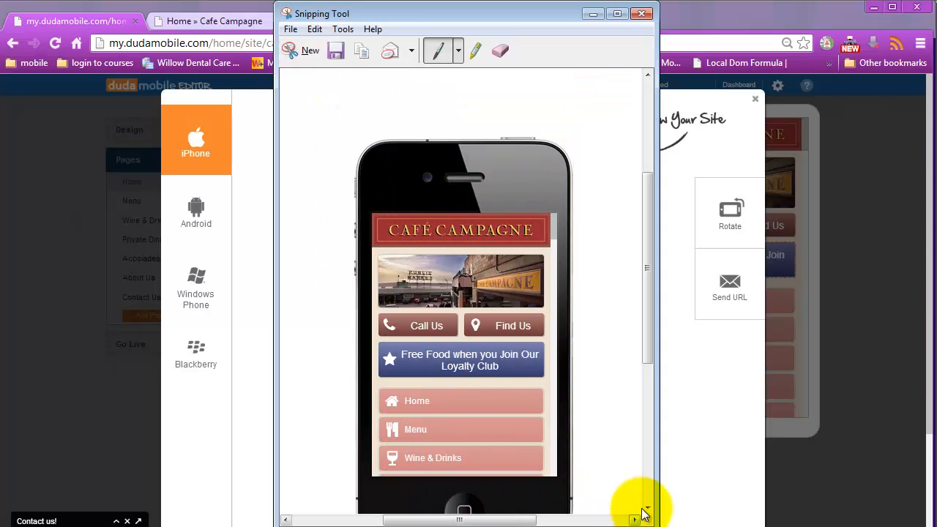
left_click(646, 15)
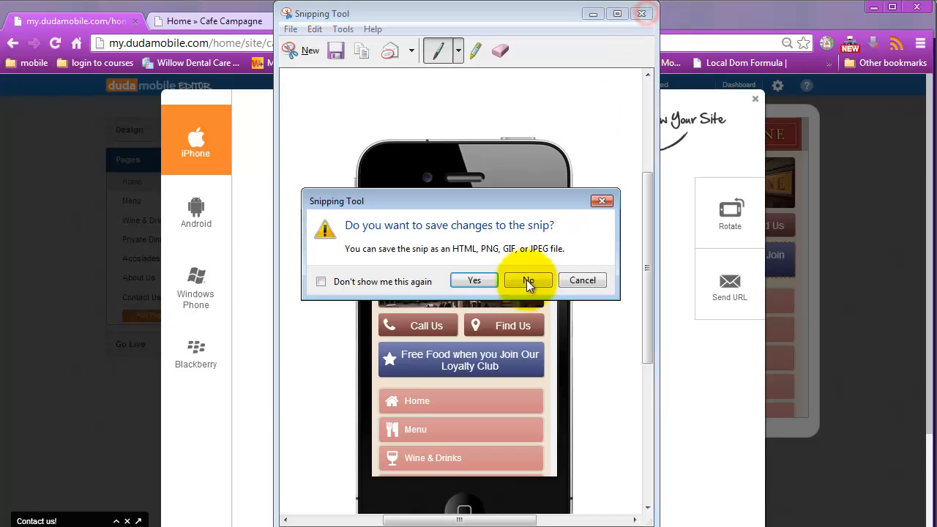
left_click(535, 280)
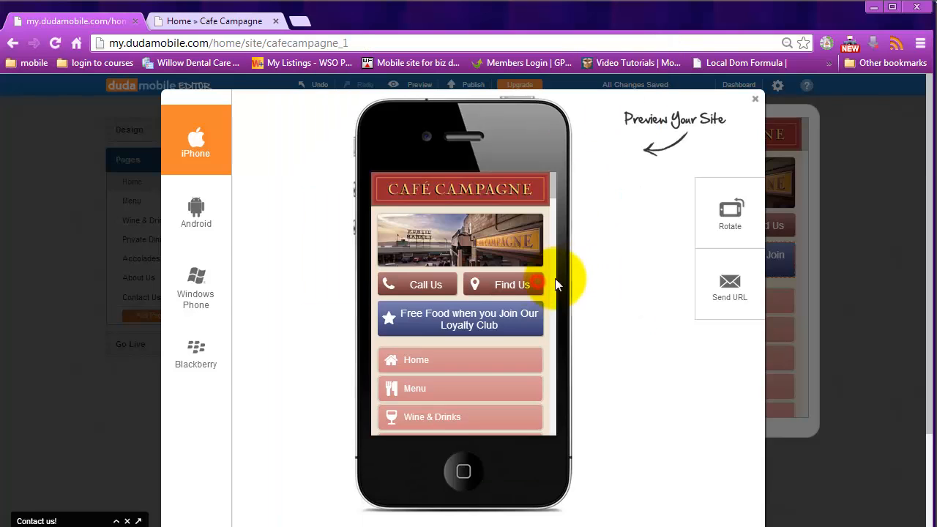
Close the preview and button settings, and open the site's Before & After Preview to compare both versions.
left_click(755, 100)
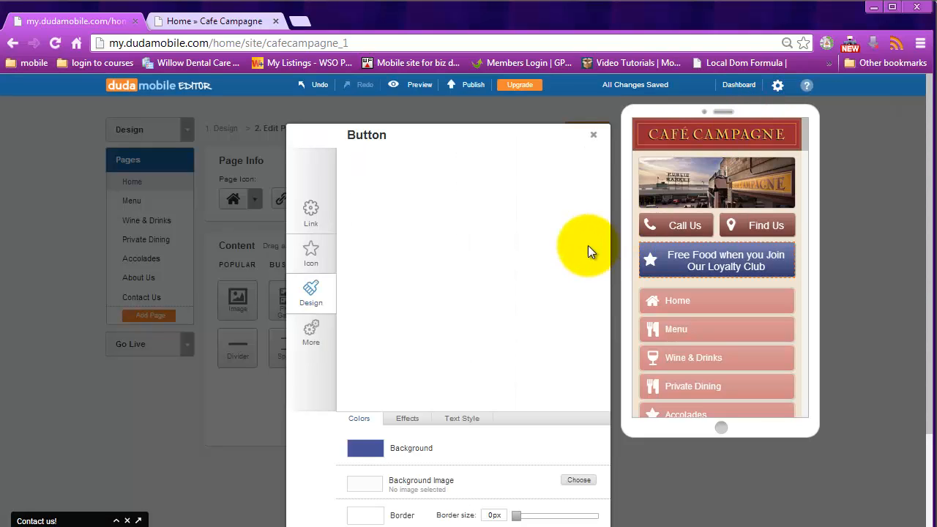
left_click(594, 134)
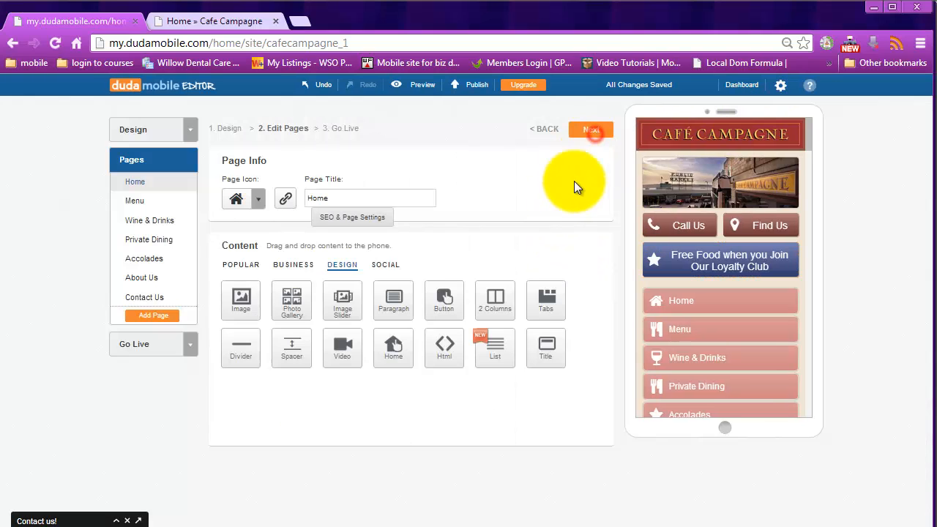
left_click(156, 353)
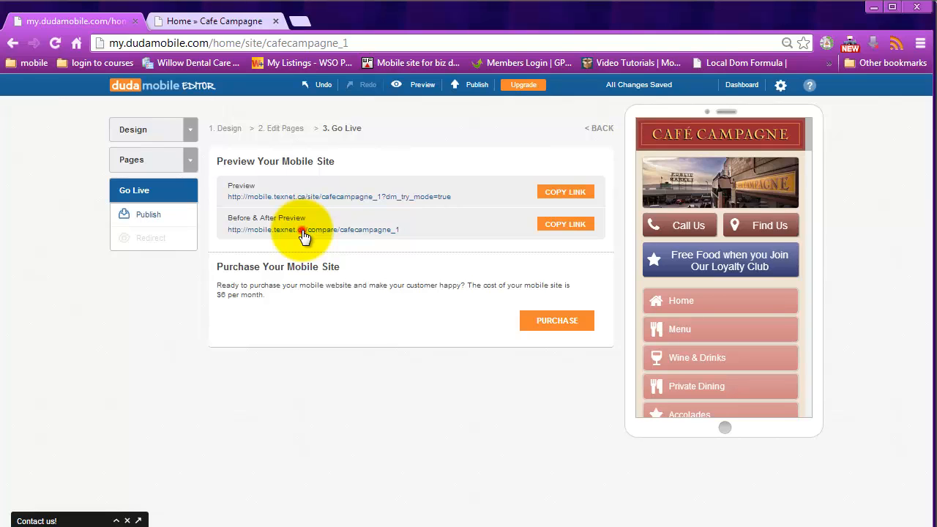
left_click(302, 231)
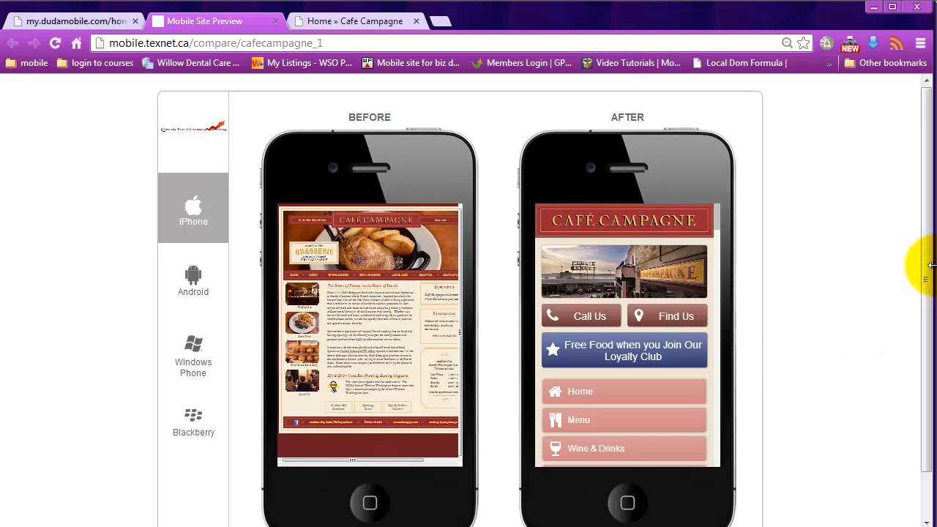
left_click_drag(927, 274, 926, 303)
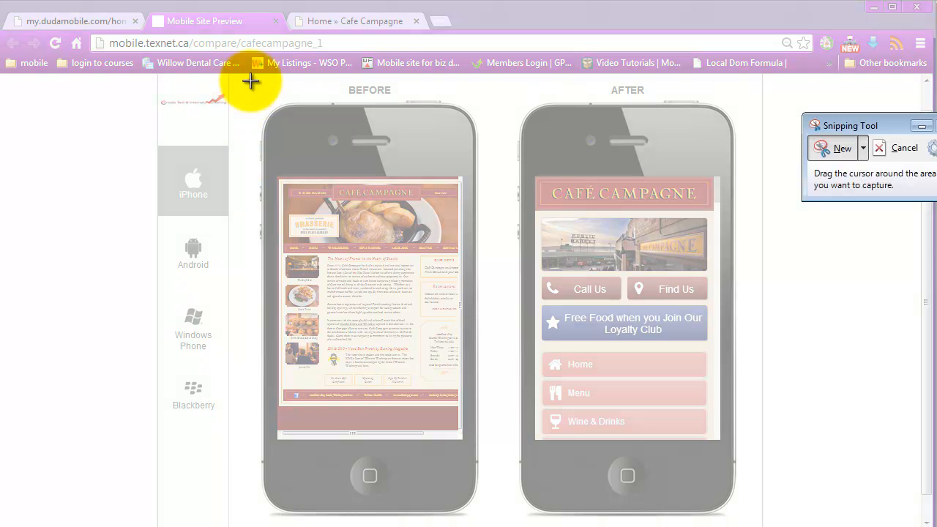
Capture the Before and After iPhone comparison with Snipping Tool and discard the snip without saving it.
left_click_drag(250, 81, 616, 518)
left_click_drag(742, 523, 746, 509)
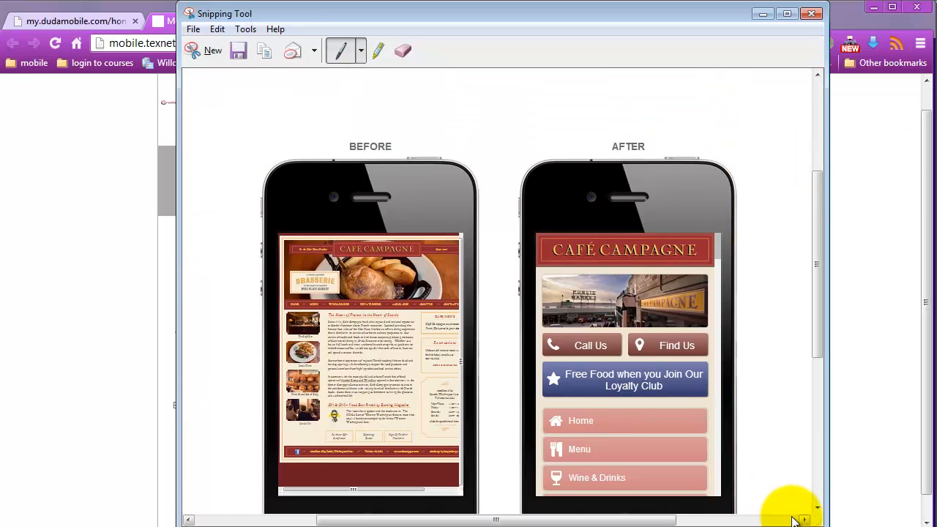
left_click(813, 15)
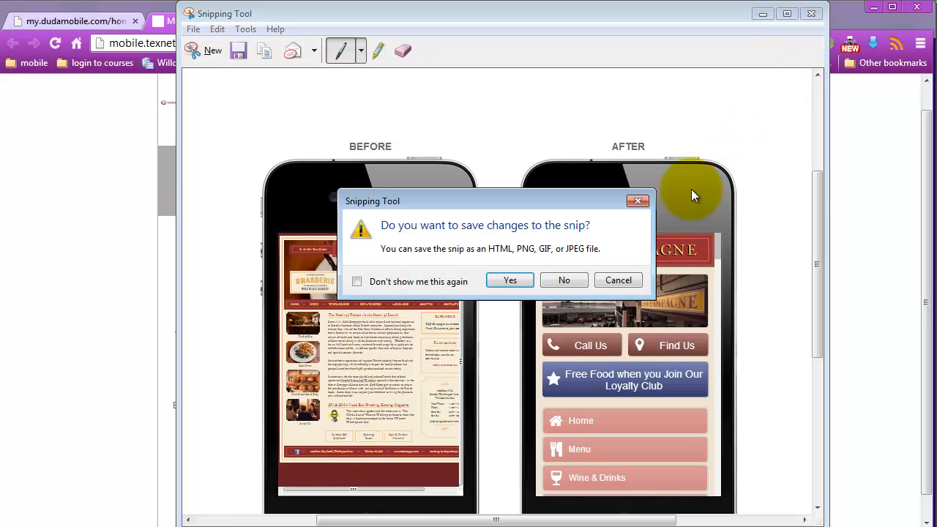
left_click(567, 281)
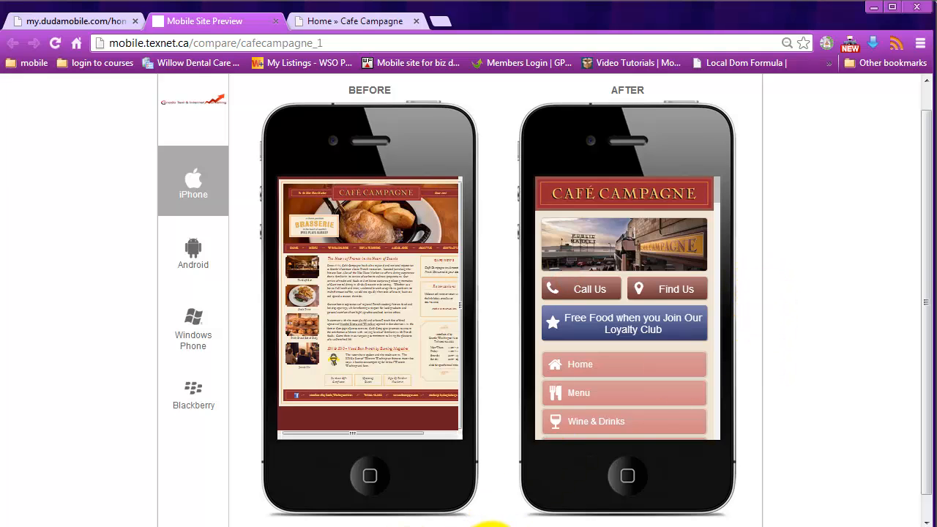
Look through the After version of the Cafe Campagne site down to its footer and return to its header.
left_click_drag(716, 195, 717, 433)
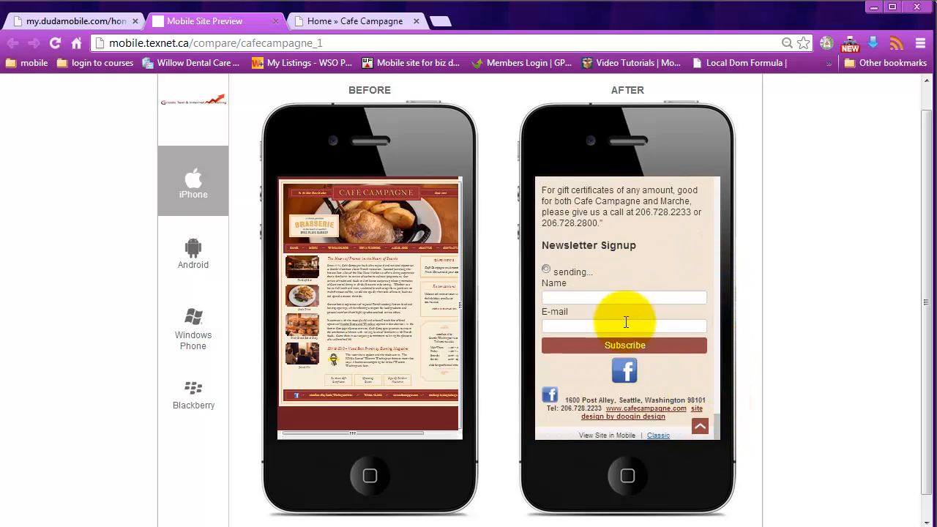
left_click_drag(715, 425, 720, 181)
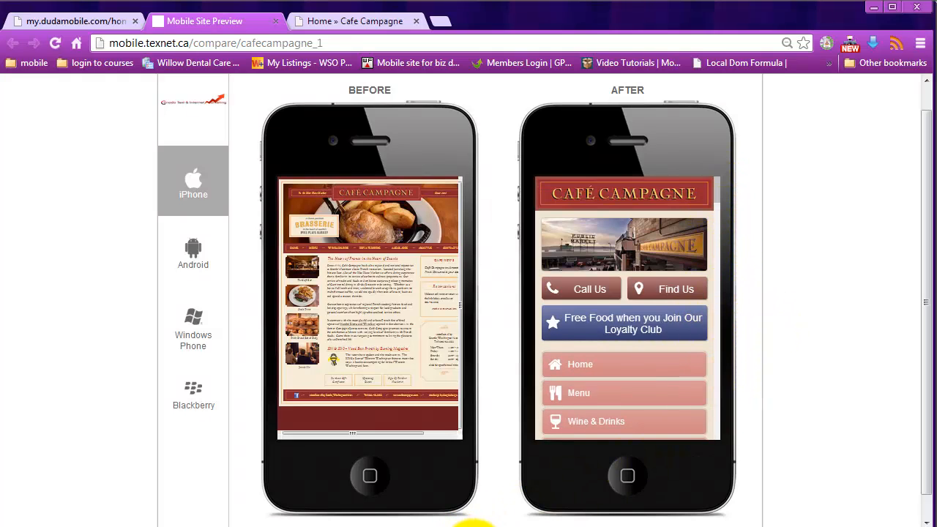
Switch to the DudaMobile dashboard in Firefox, review the earls_5 site in the iPhone preview down to its footer, and close the preview.
left_click(474, 524)
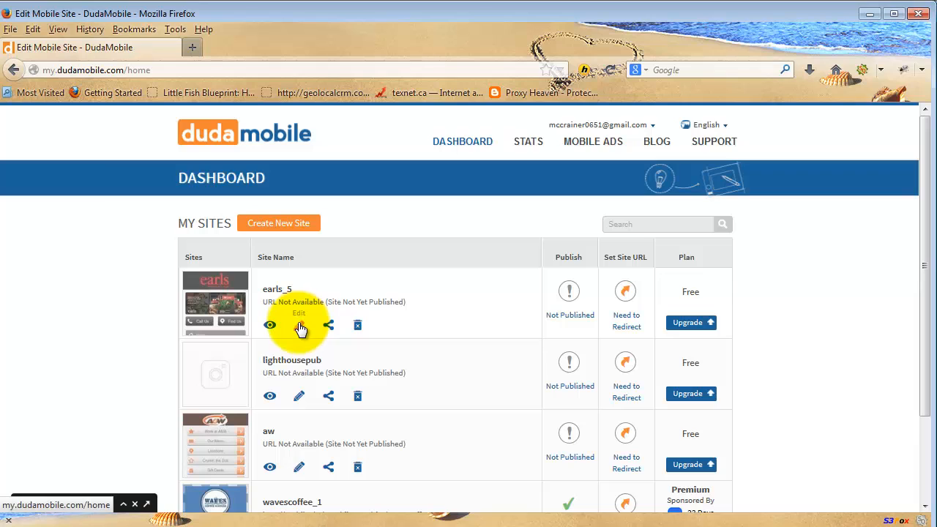
left_click(270, 325)
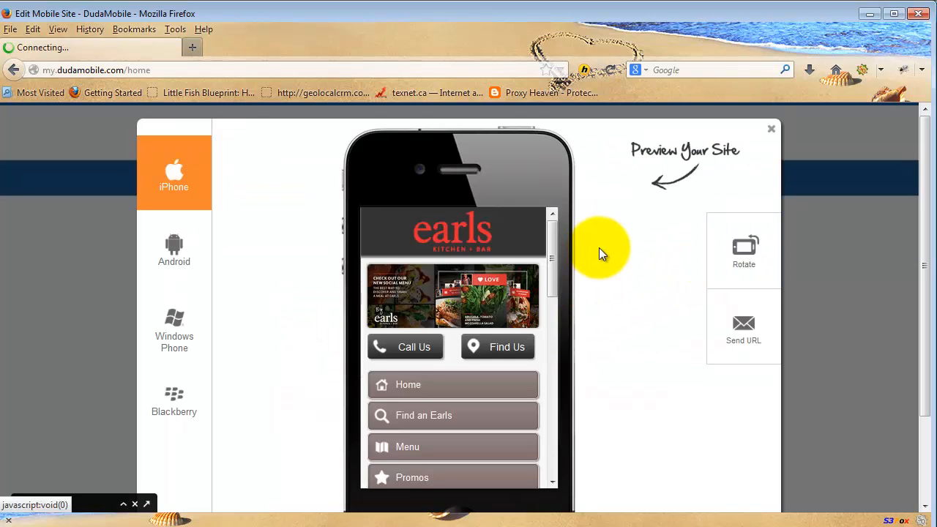
left_click_drag(545, 264, 544, 457)
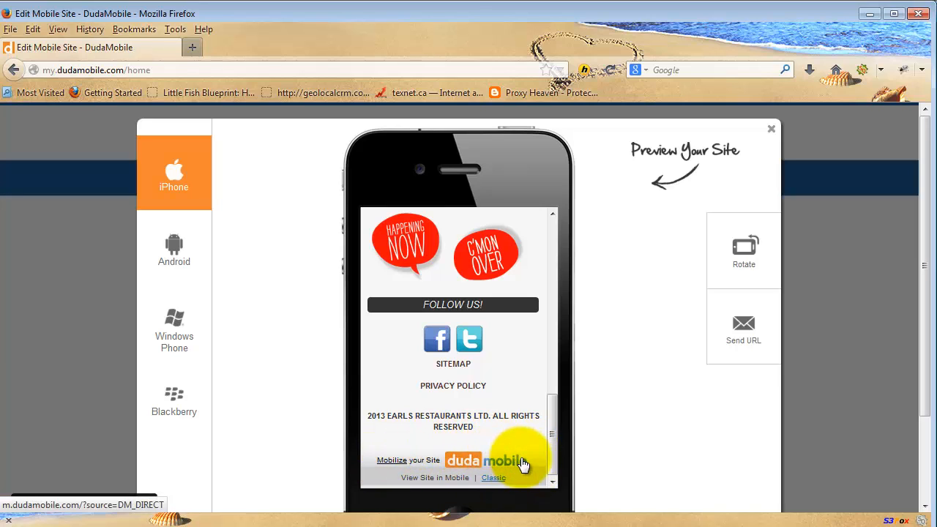
left_click_drag(553, 446, 563, 267)
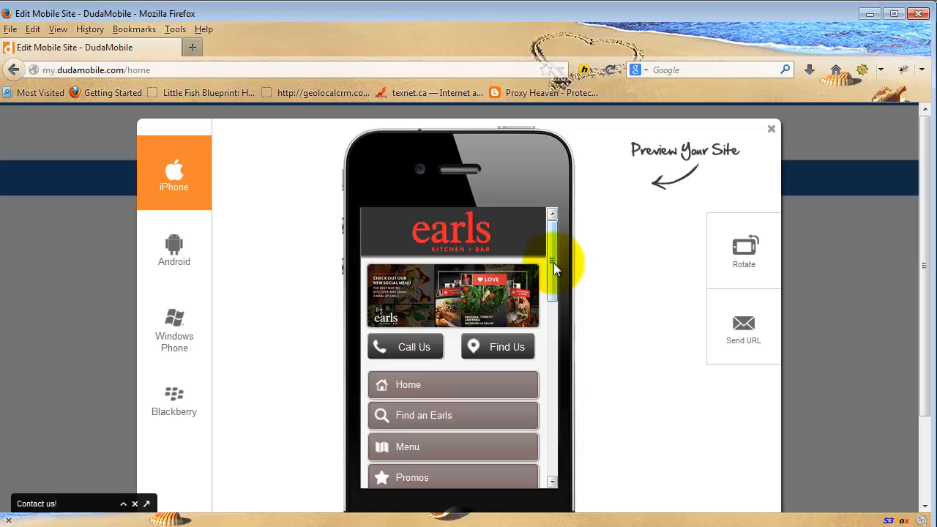
mouse_move(553, 263)
left_mouse_down()
mouse_move(539, 420)
mouse_move(549, 461)
mouse_move(572, 316)
mouse_move(567, 253)
left_mouse_up()
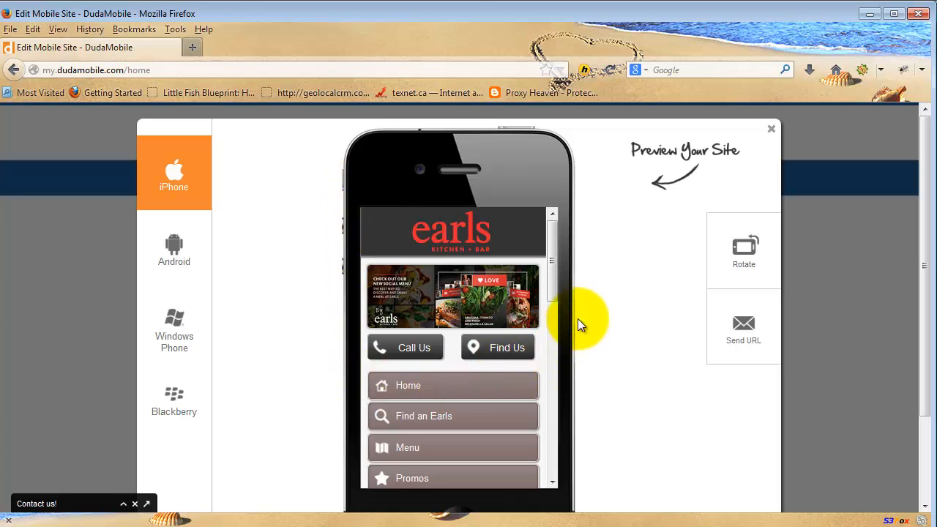
left_click_drag(552, 265, 554, 242)
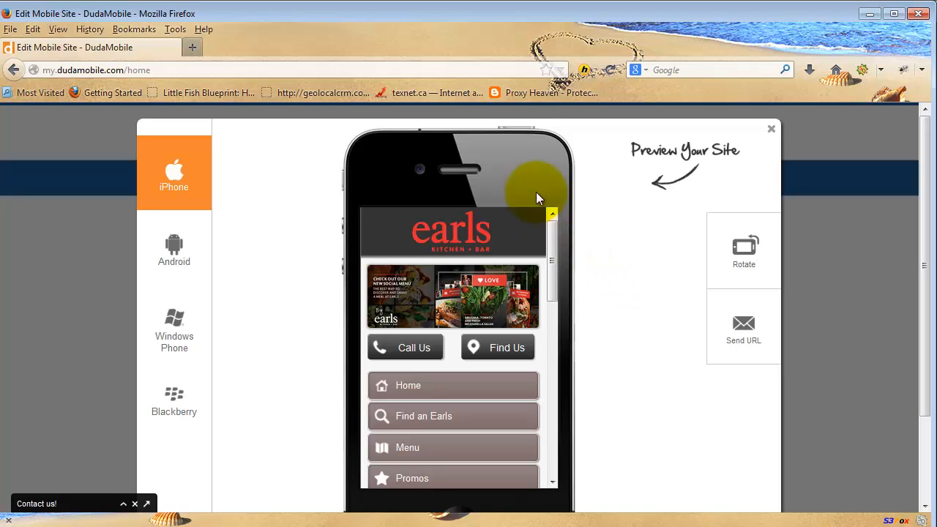
left_click(770, 132)
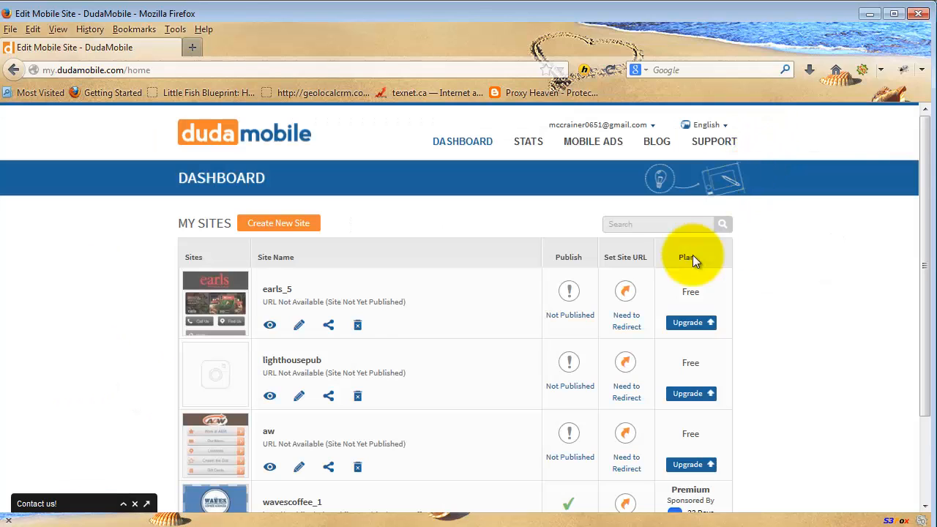